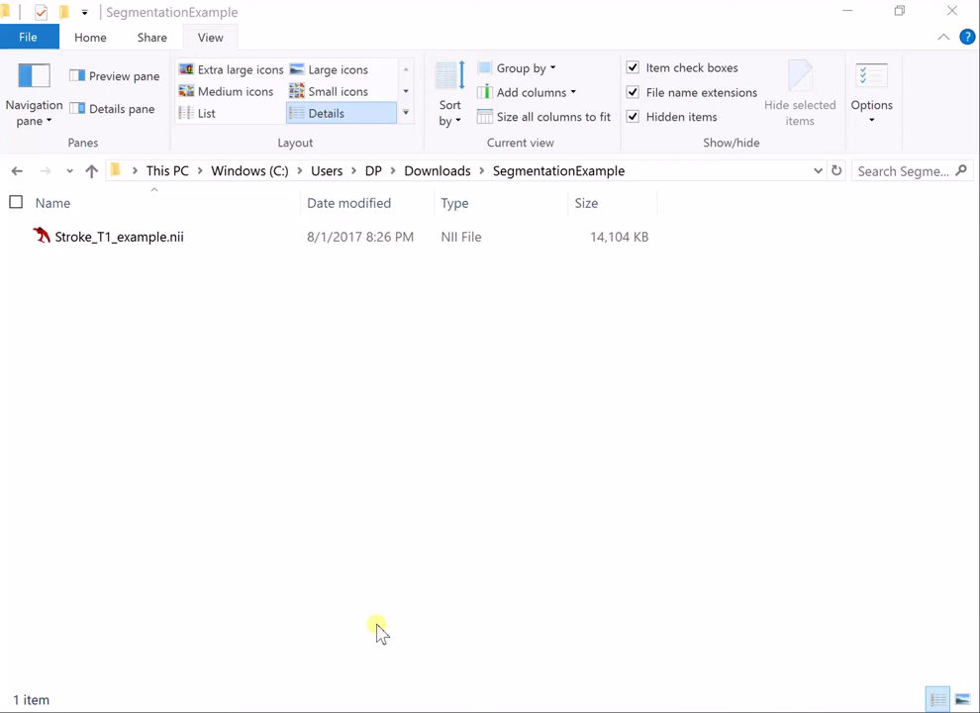
Open Stroke_T1_example.nii from the SegmentationExample folder in ITK-SNAP and maximize its window
left_click(146, 252)
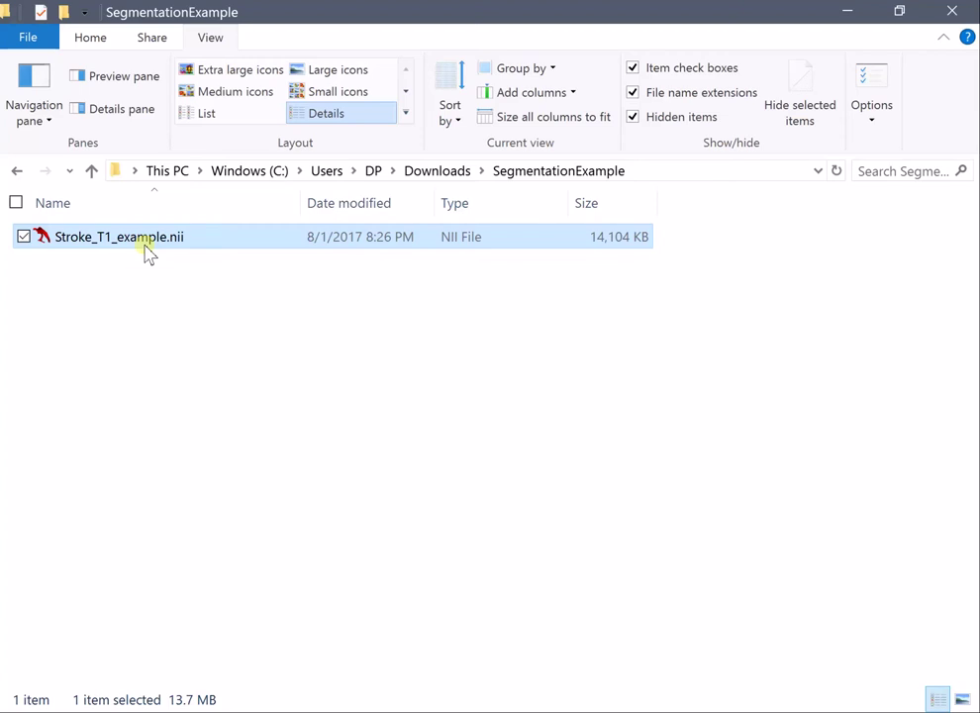
double_click(146, 251)
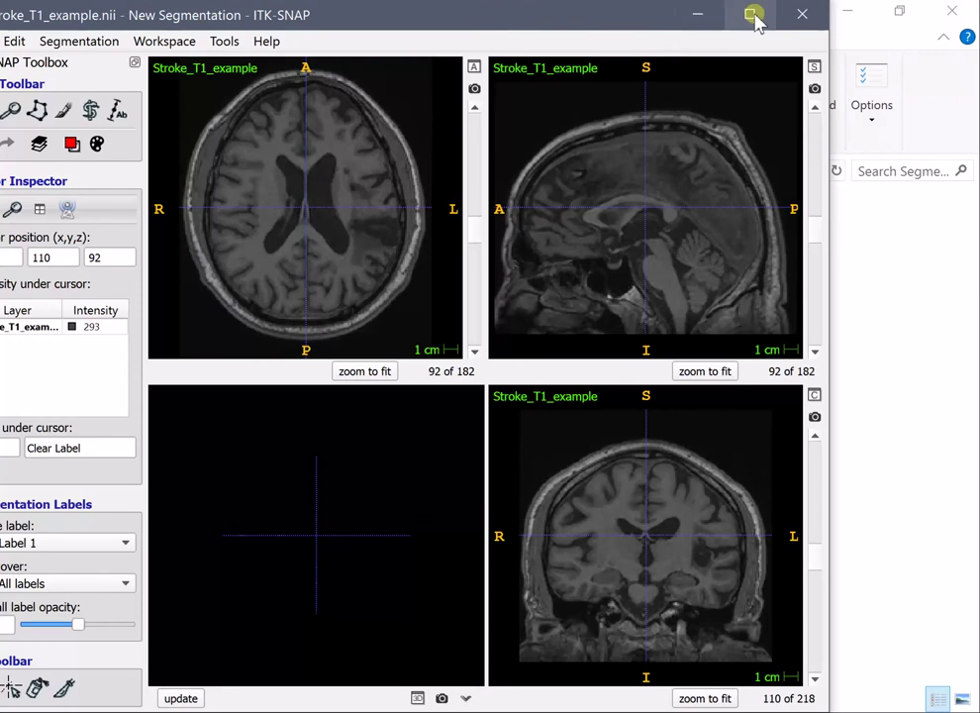
left_click(753, 17)
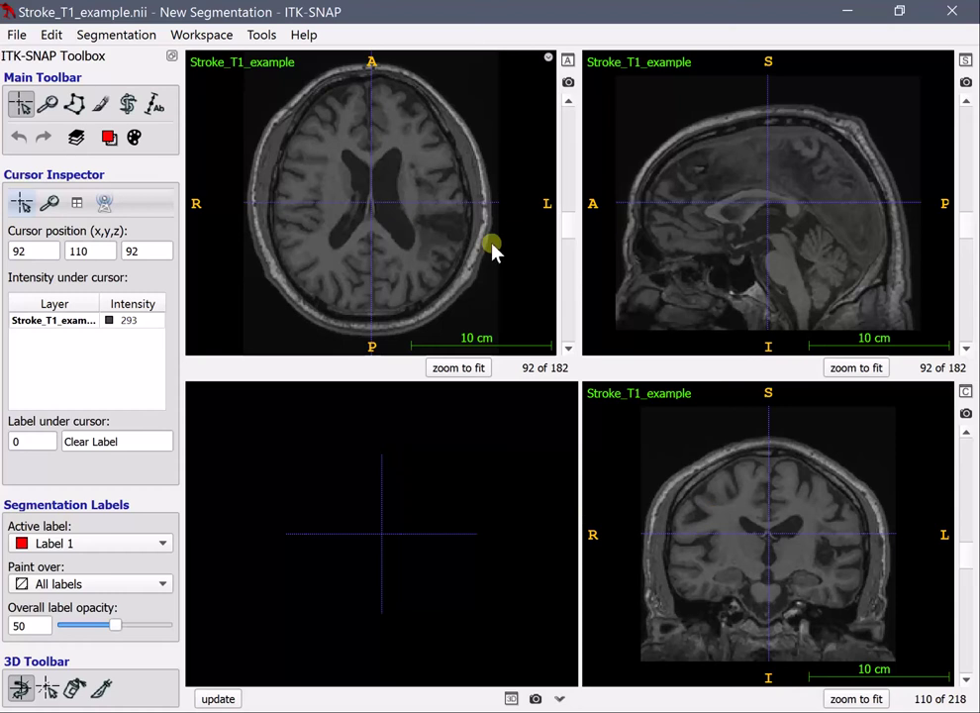
Brighten the Stroke_T1_example image by moving the contrast curve's upper control point to an intensity of about 723
left_click(65, 323)
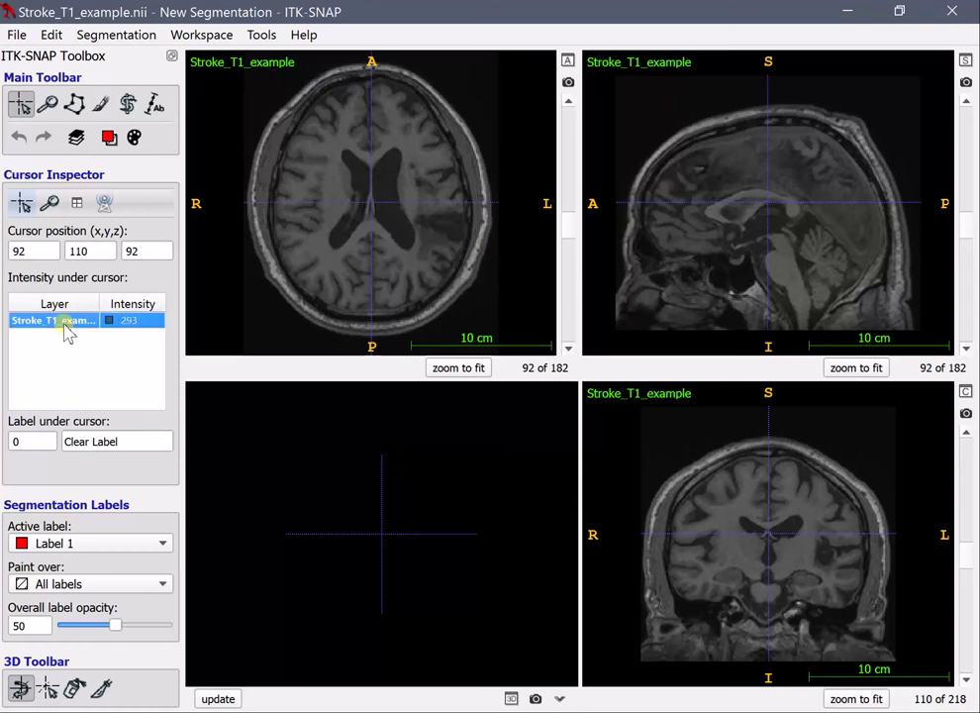
left_click(77, 141)
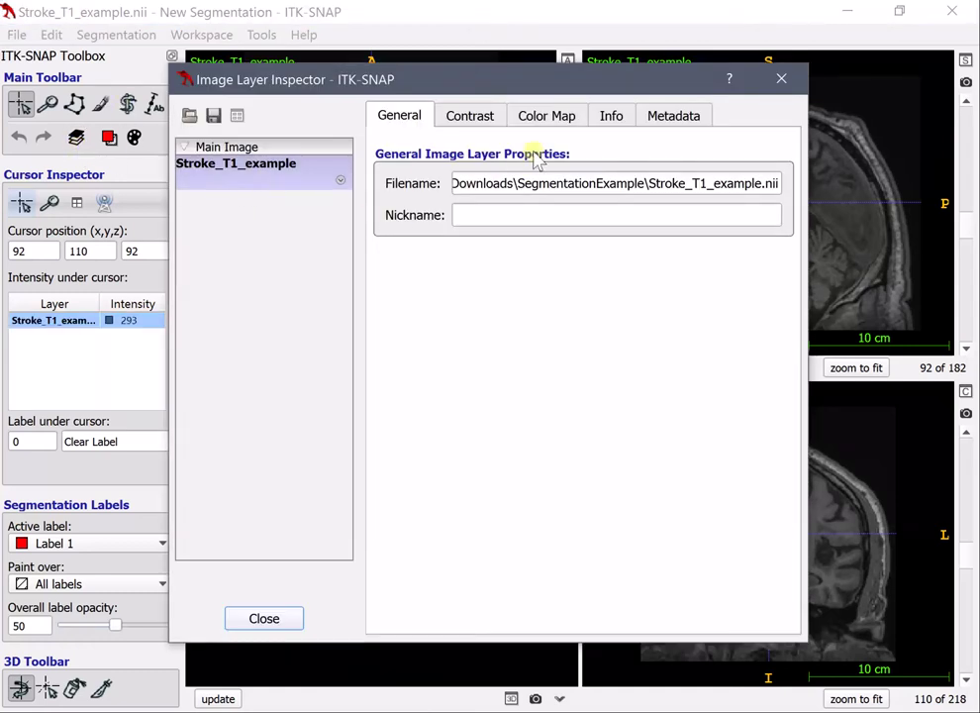
left_click(473, 121)
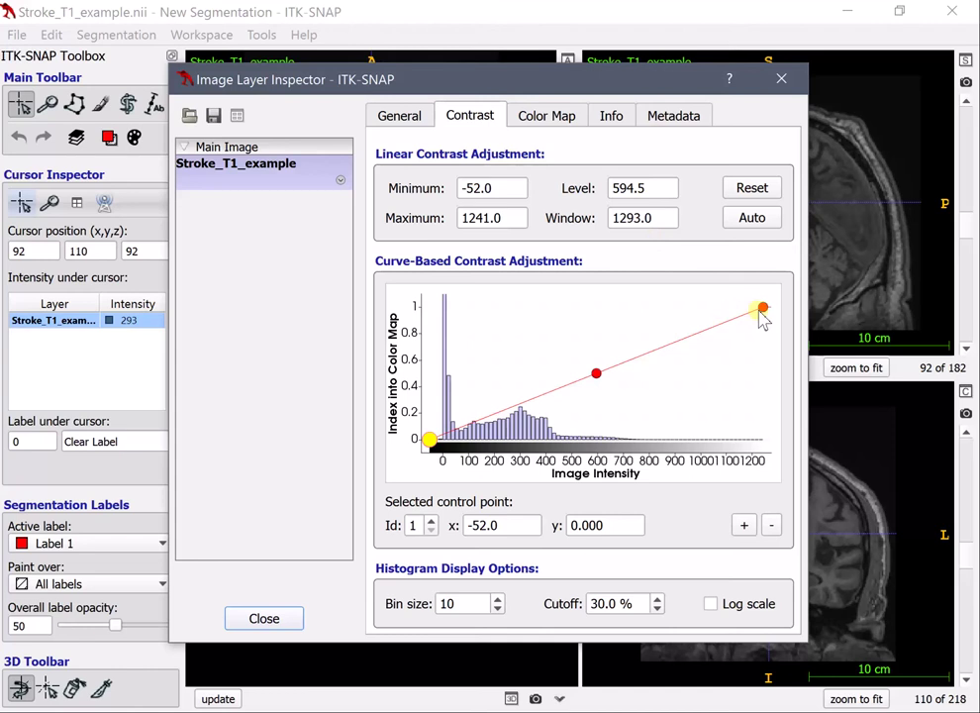
left_click_drag(762, 311, 579, 307)
left_click_drag(621, 81, 387, 122)
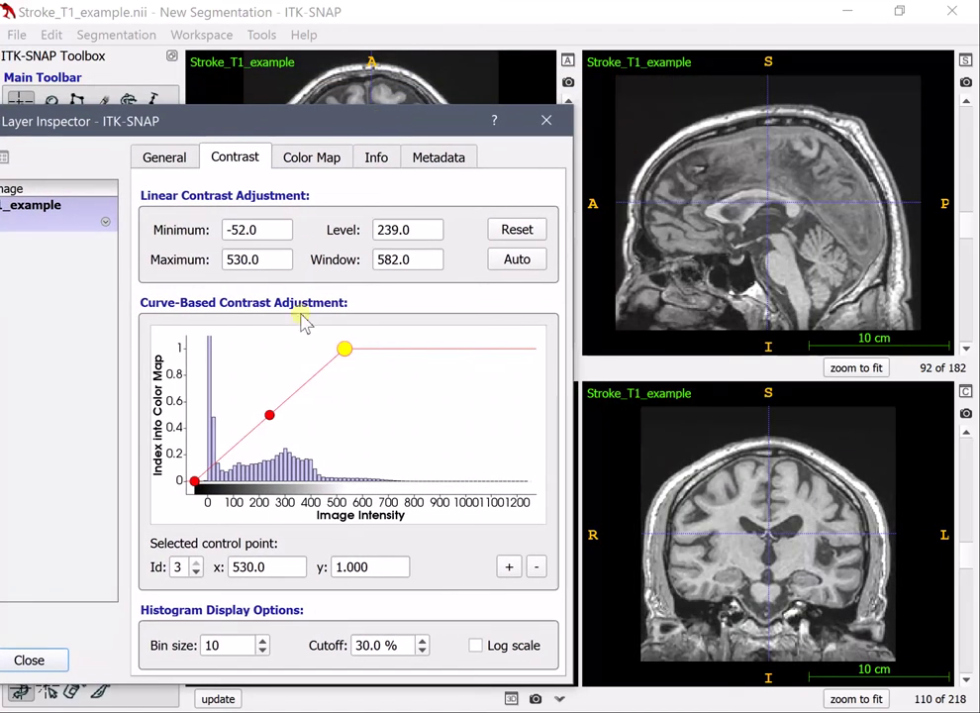
left_click_drag(346, 351, 398, 350)
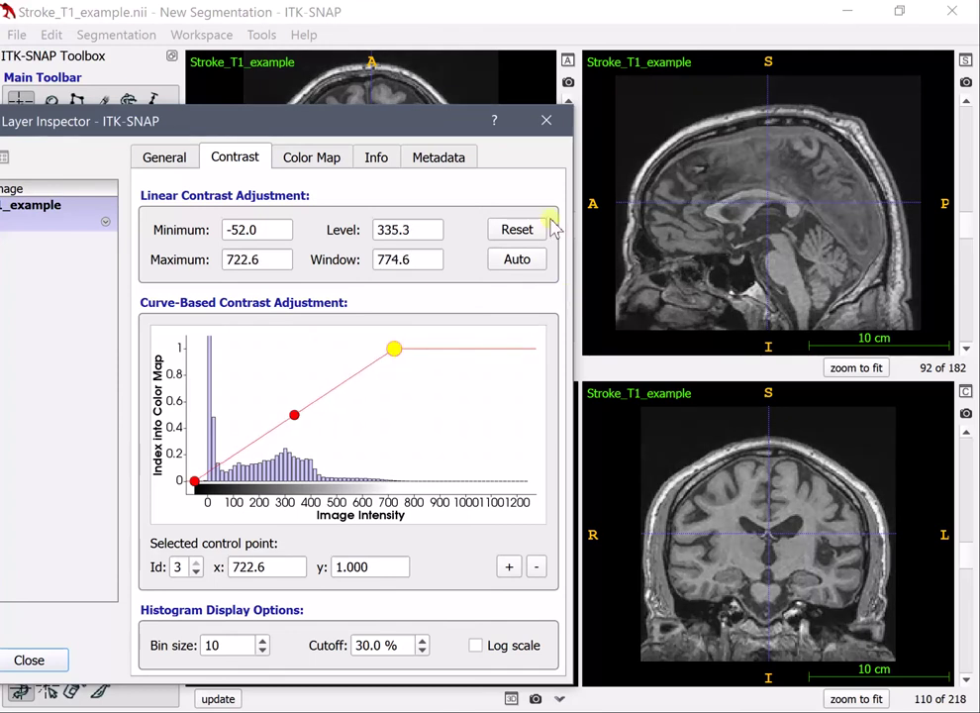
left_click(546, 120)
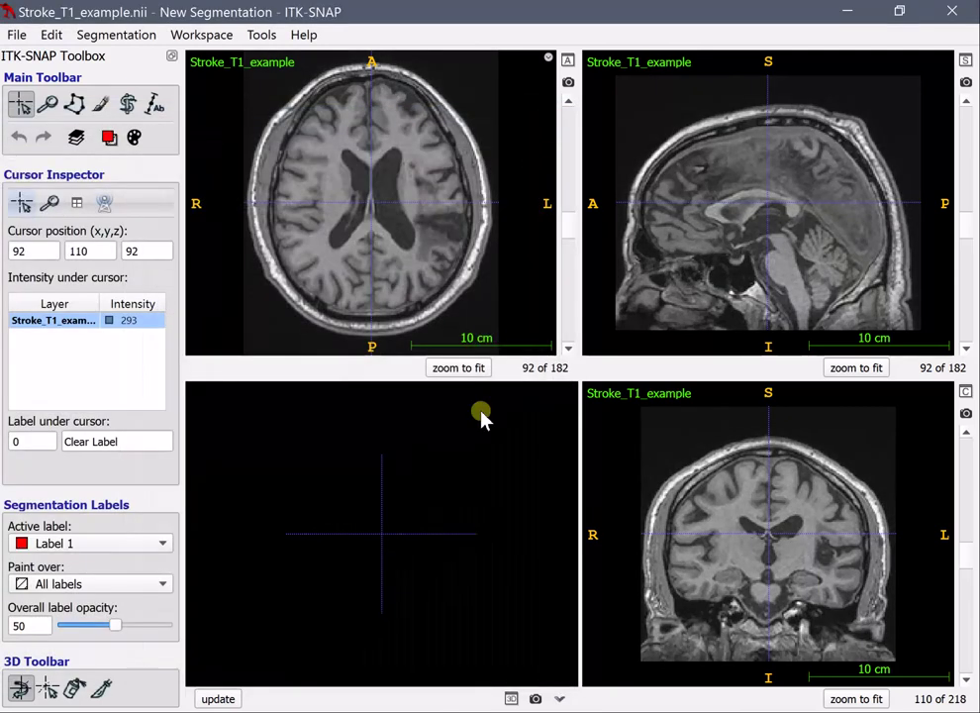
Examine the extent of the dark stroke lesion in the left hemisphere across the axial, sagittal and coronal views
left_click(444, 240)
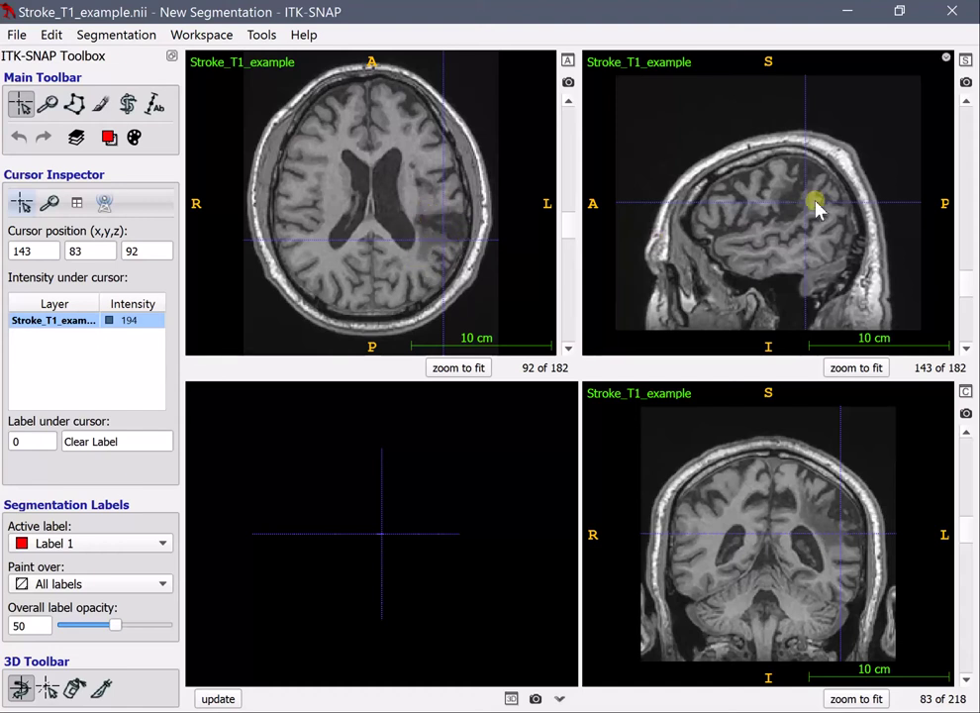
left_click(789, 219)
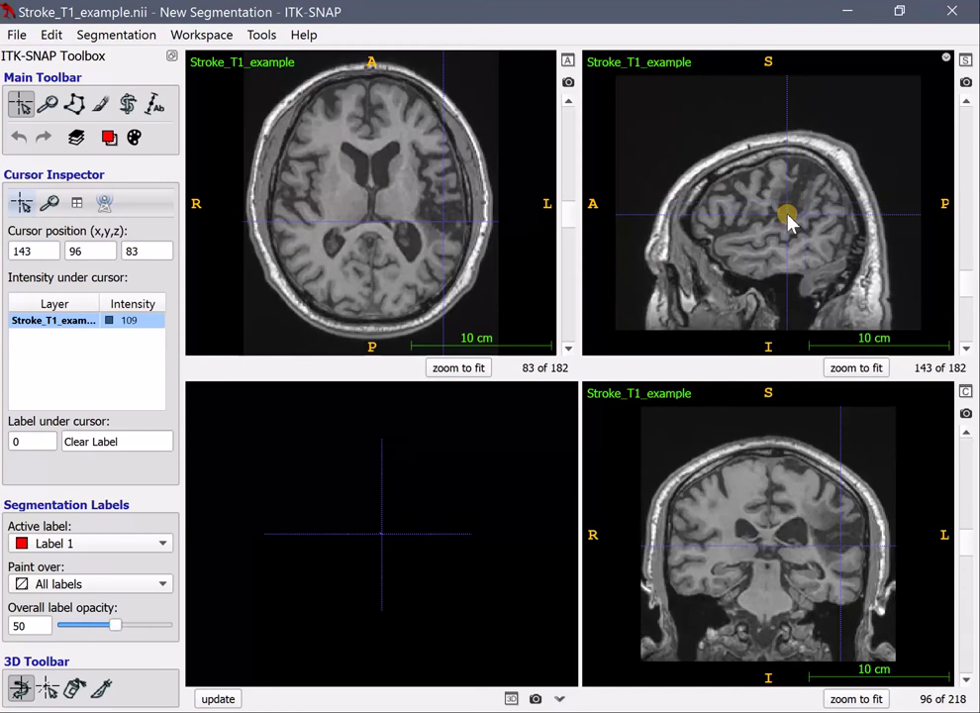
left_click(433, 220)
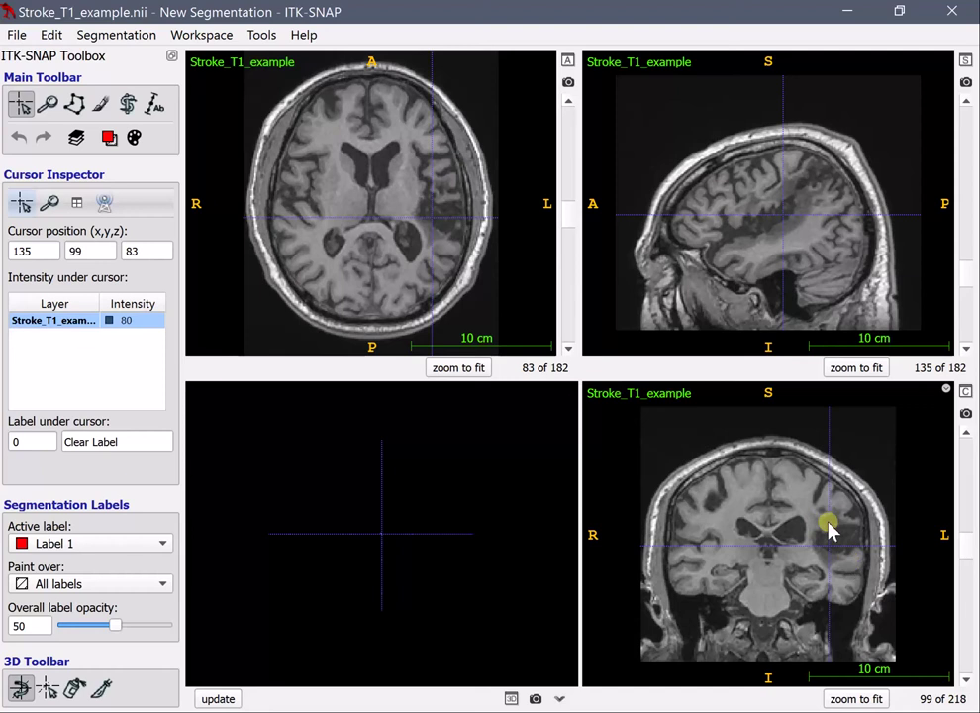
left_click(756, 243)
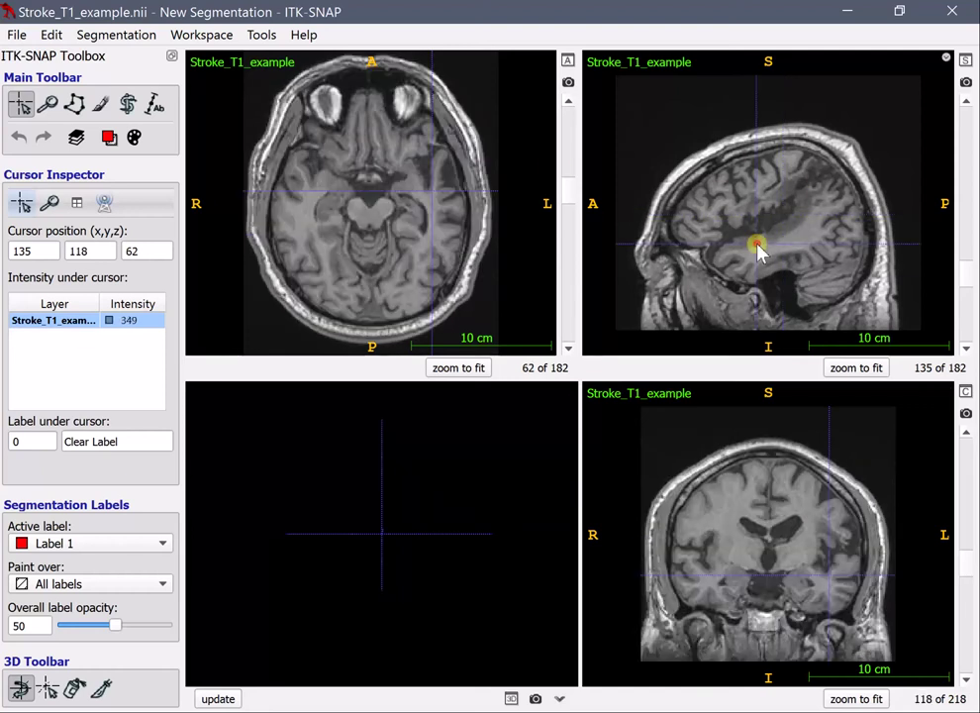
left_click(432, 177)
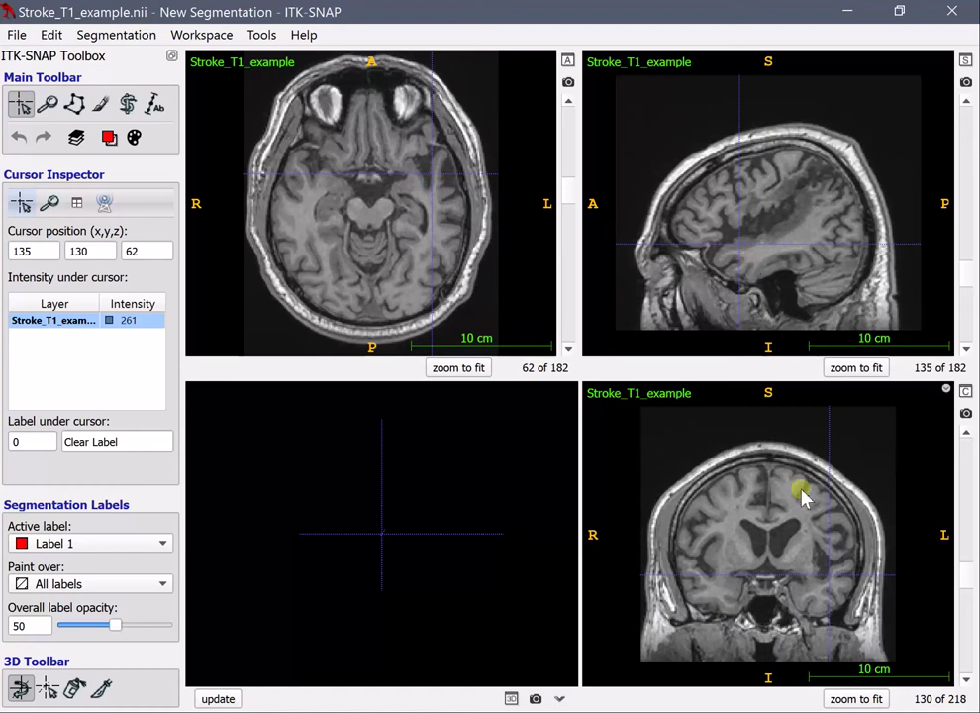
left_click(821, 568)
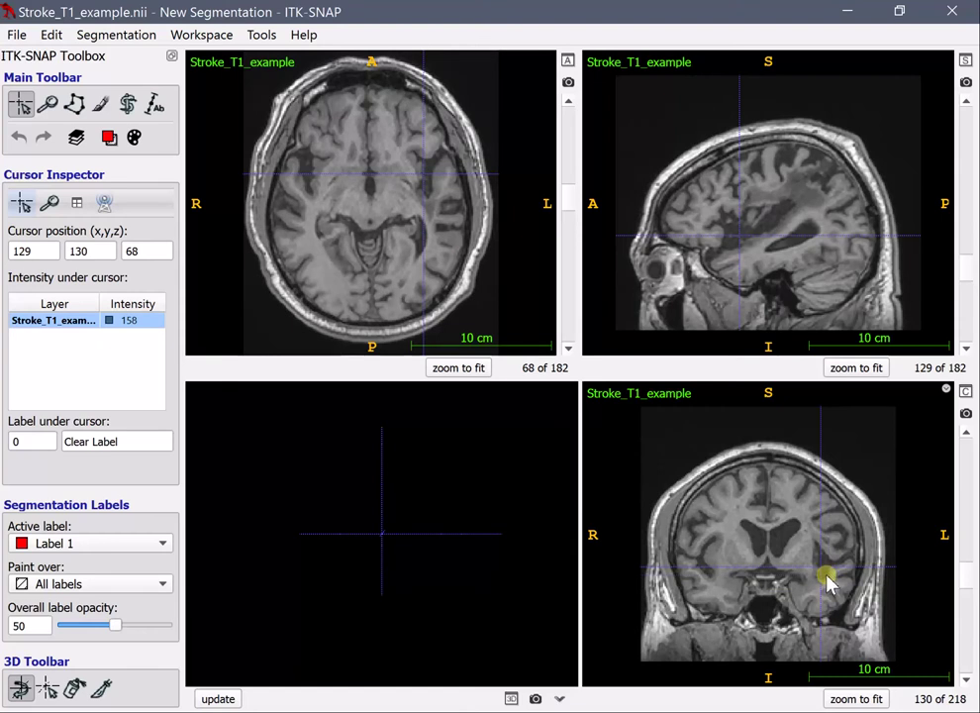
left_click(823, 574)
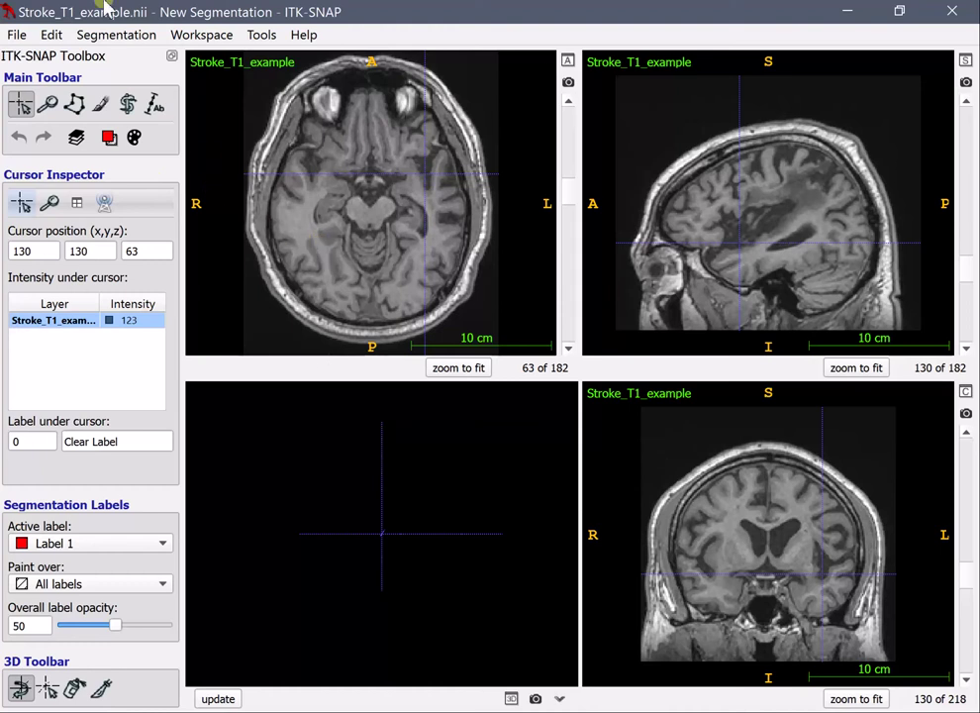
left_click(113, 36)
left_click(84, 29)
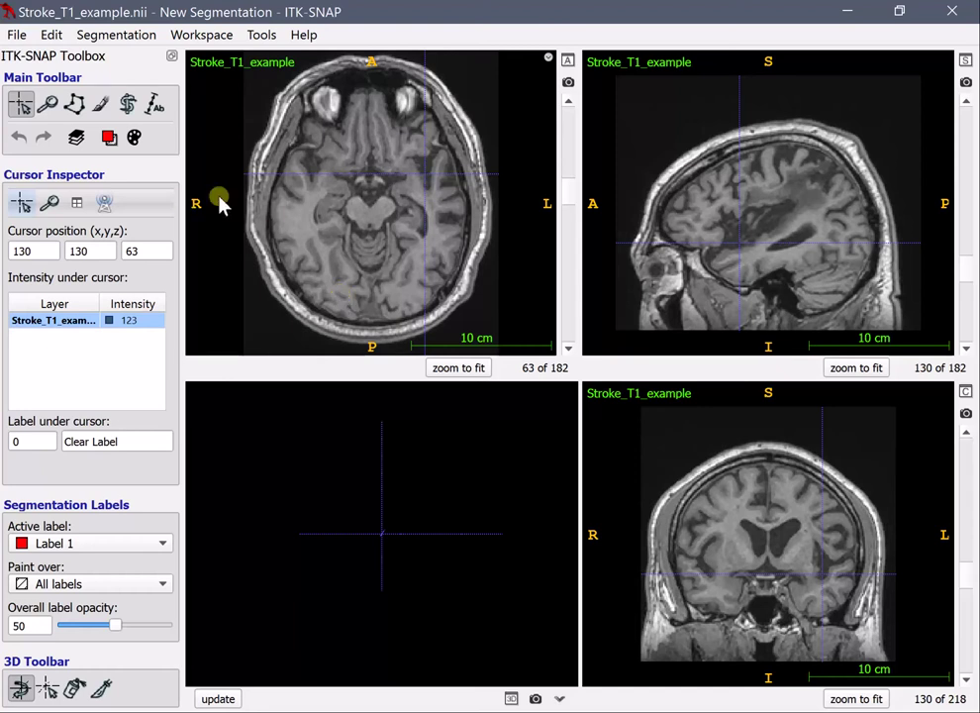
Switch the paint-over setting to Clear Label and back to All labels, keeping Label 1 active
left_click(109, 138)
mouse_move(143, 170)
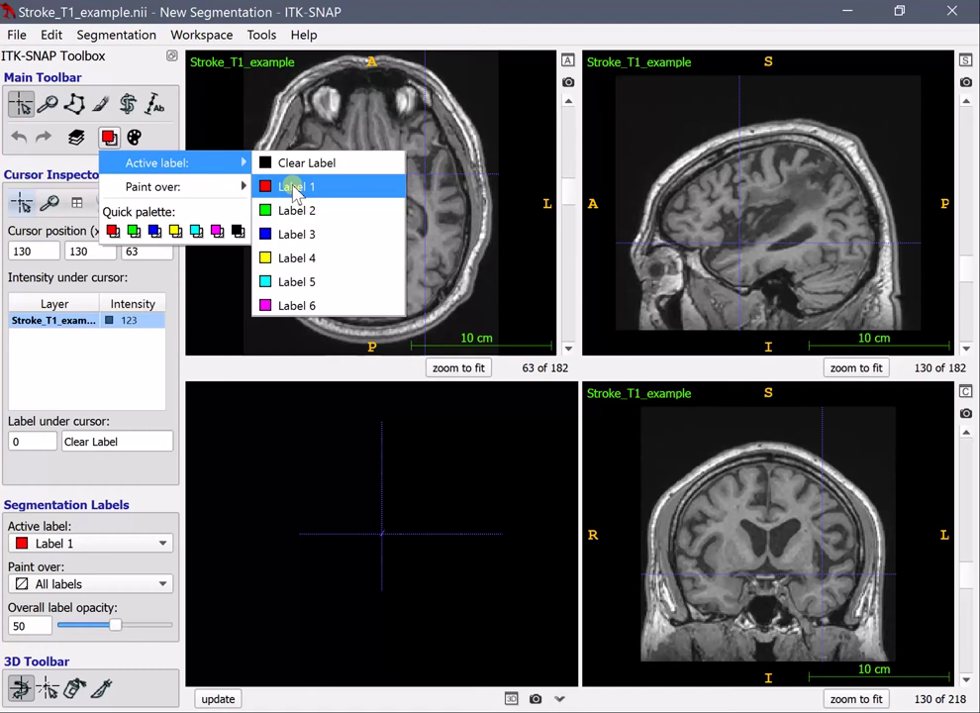
mouse_move(201, 187)
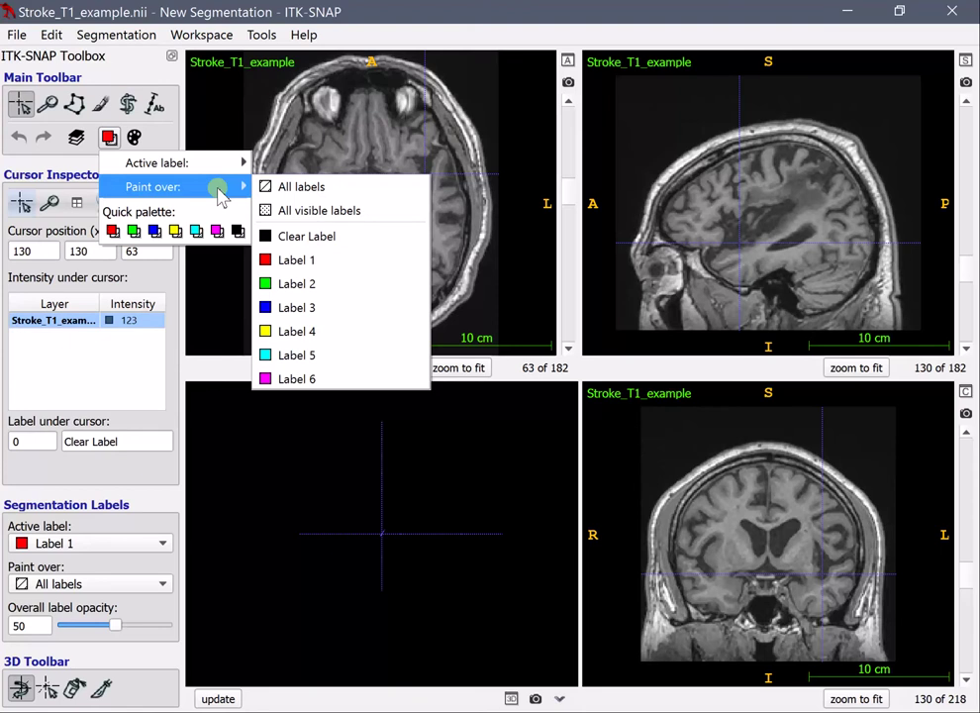
left_click(311, 237)
left_click(109, 136)
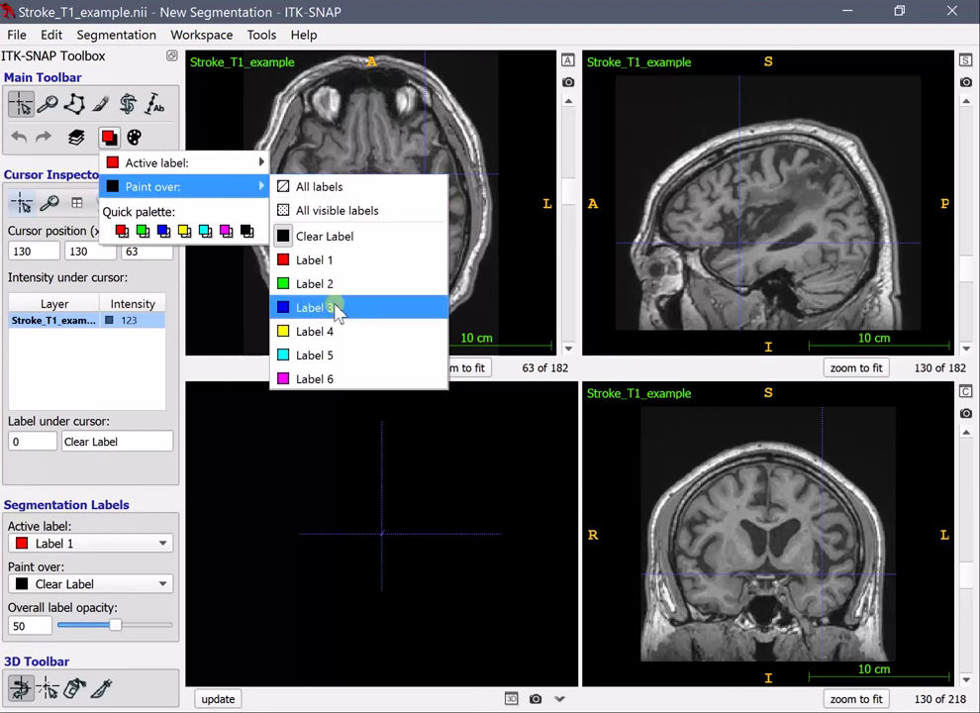
left_click(310, 190)
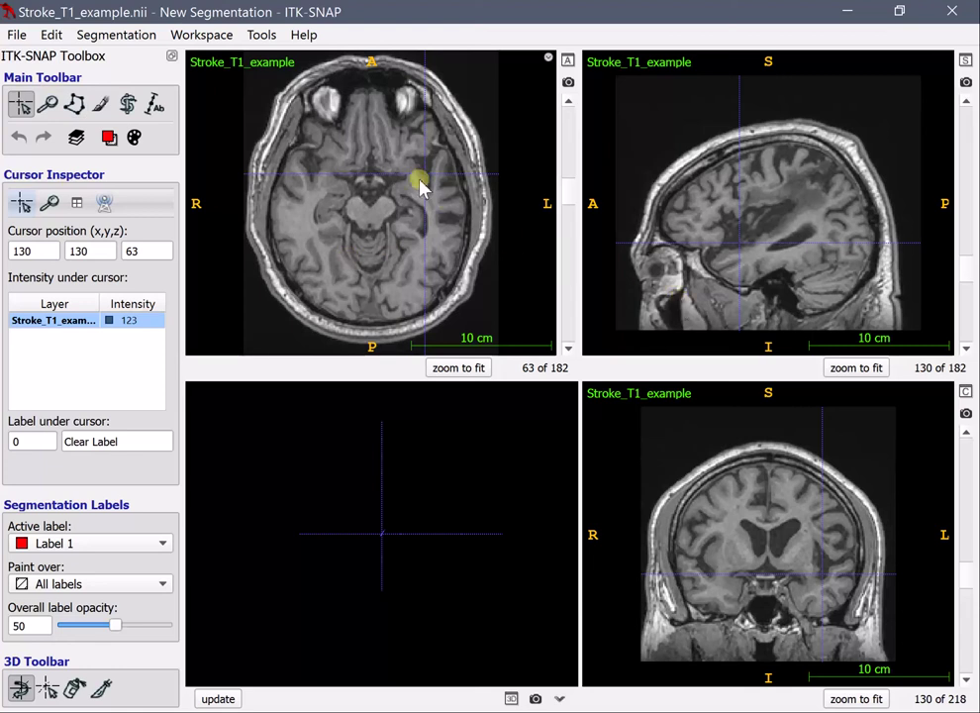
Move the crosshair through the lesion in the sagittal view to inspect the matching axial and coronal slices
mouse_move(792, 197)
left_mouse_down()
mouse_move(823, 188)
mouse_move(802, 201)
left_mouse_up()
left_click(781, 207)
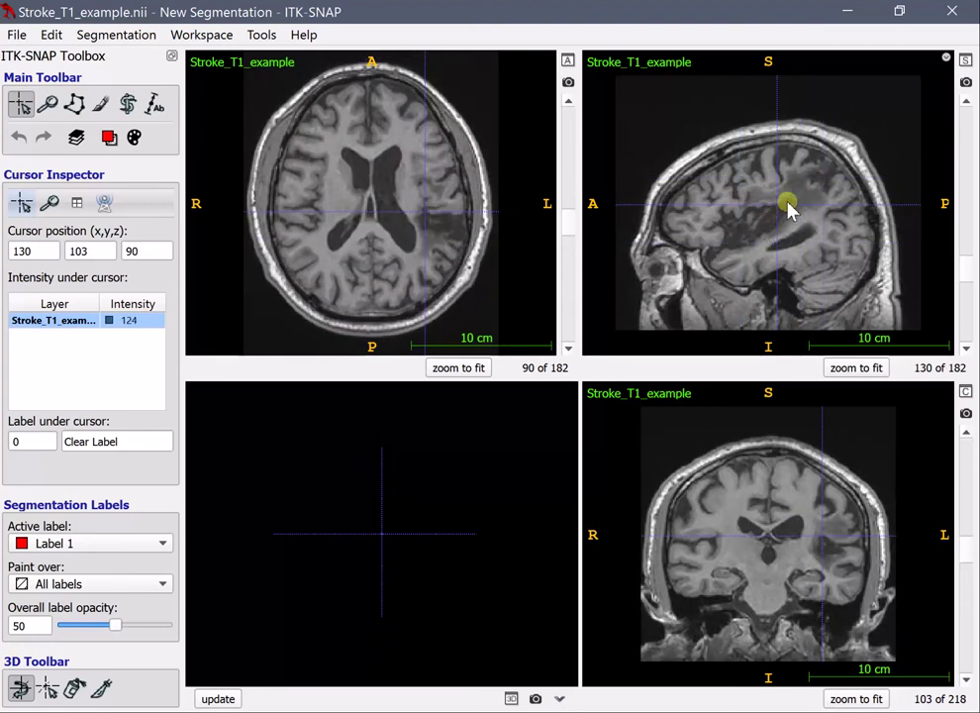
left_click(760, 219)
left_click(751, 239)
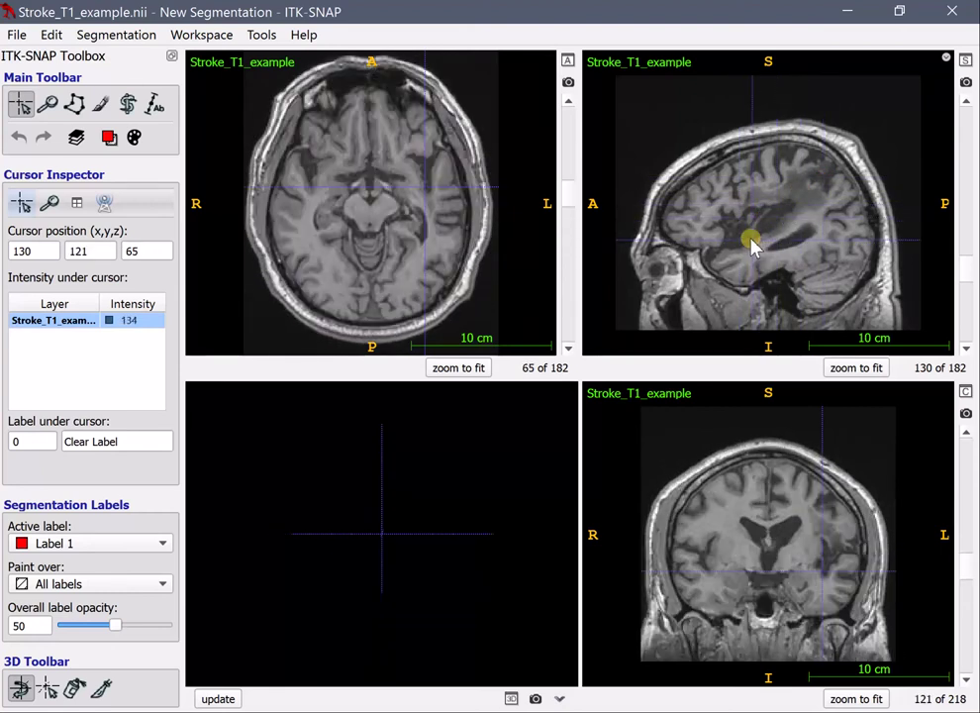
left_click(739, 221)
left_click(755, 238)
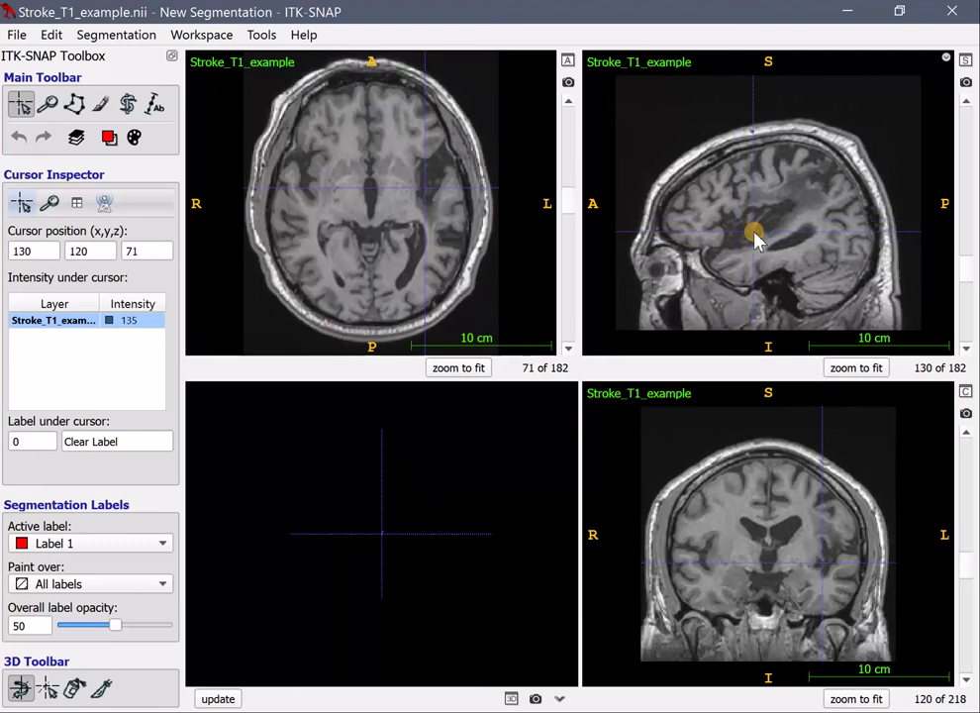
left_click_drag(754, 237, 759, 203)
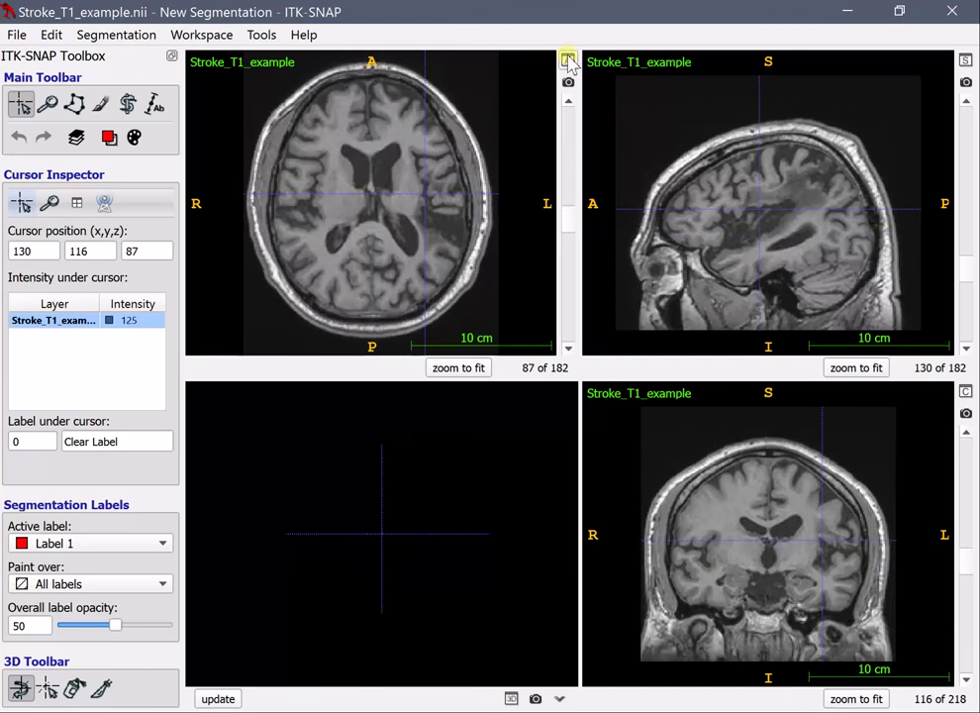
Outline the main lesion on enlarged axial slice 94 with a closed polygon and fill it with Label 1
left_click(570, 63)
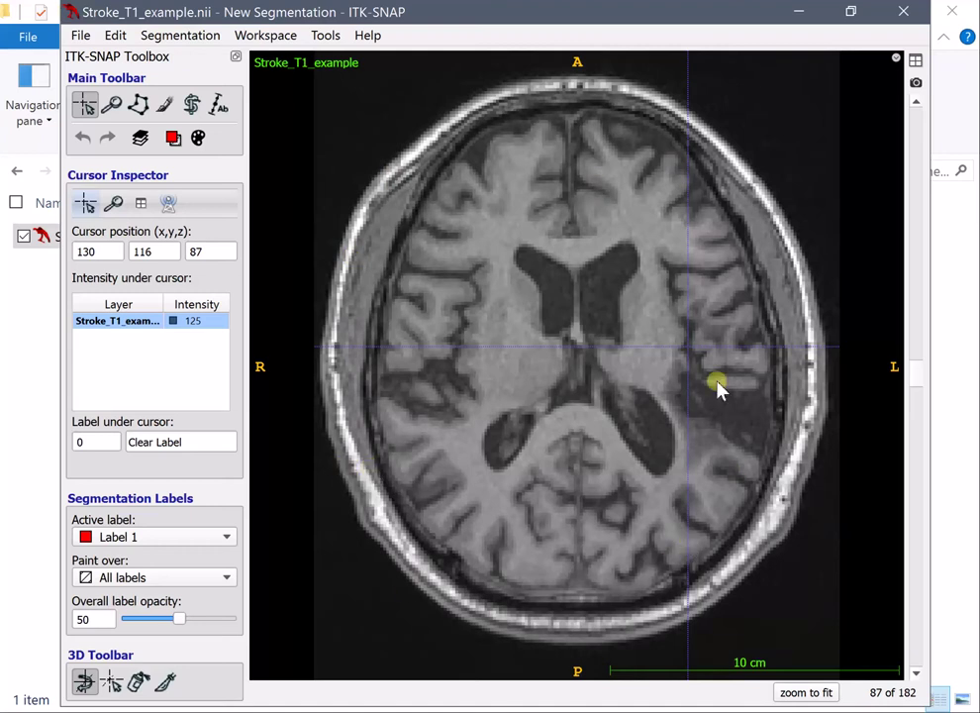
left_click_drag(915, 372, 854, 397)
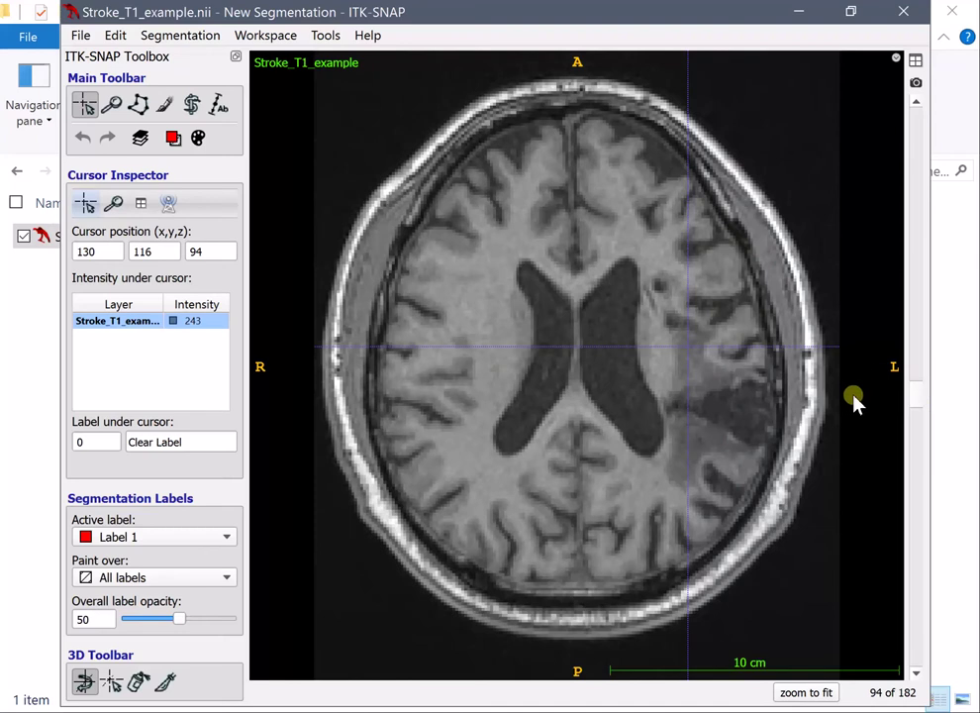
left_click(138, 105)
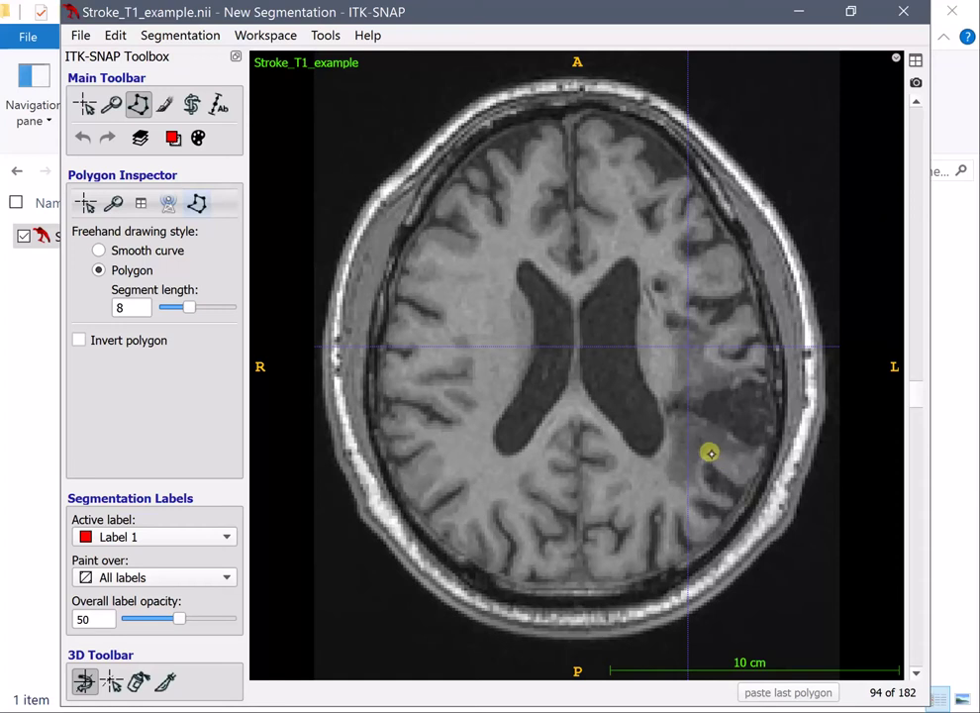
mouse_move(715, 452)
left_mouse_down()
mouse_move(739, 459)
mouse_move(767, 447)
mouse_move(776, 420)
mouse_move(750, 376)
mouse_move(700, 378)
mouse_move(669, 409)
mouse_move(678, 432)
mouse_move(714, 457)
left_mouse_up()
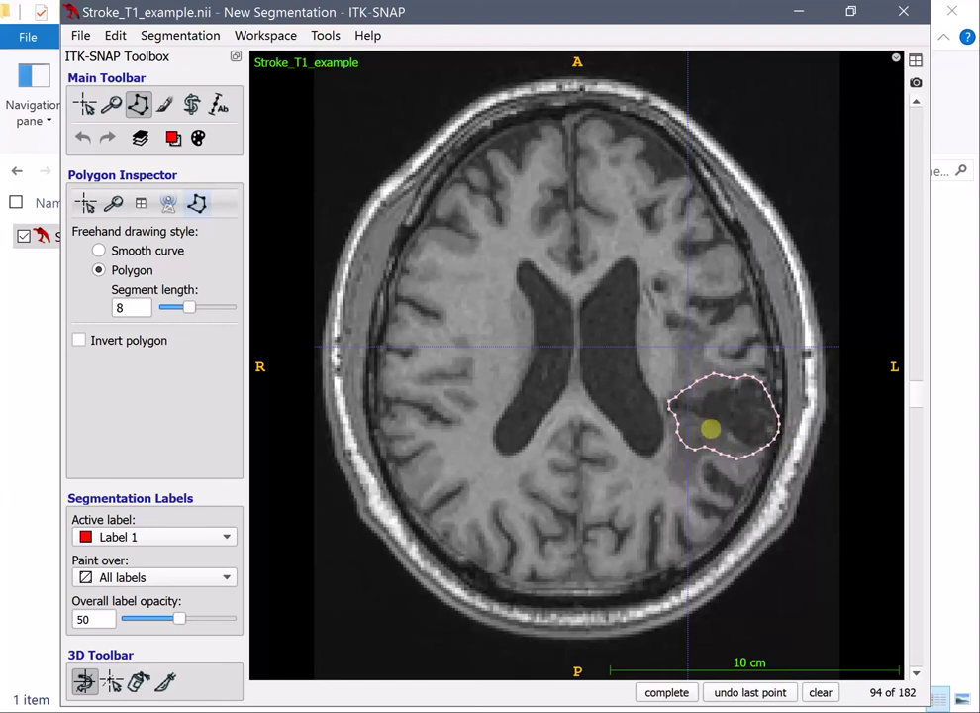
left_click(667, 693)
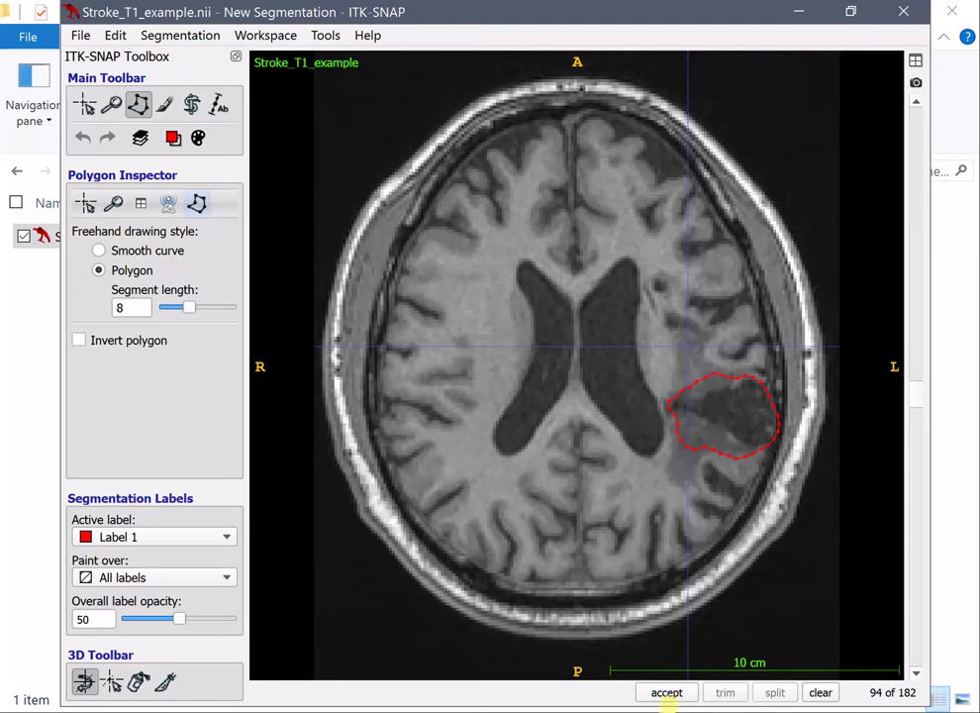
left_click(666, 697)
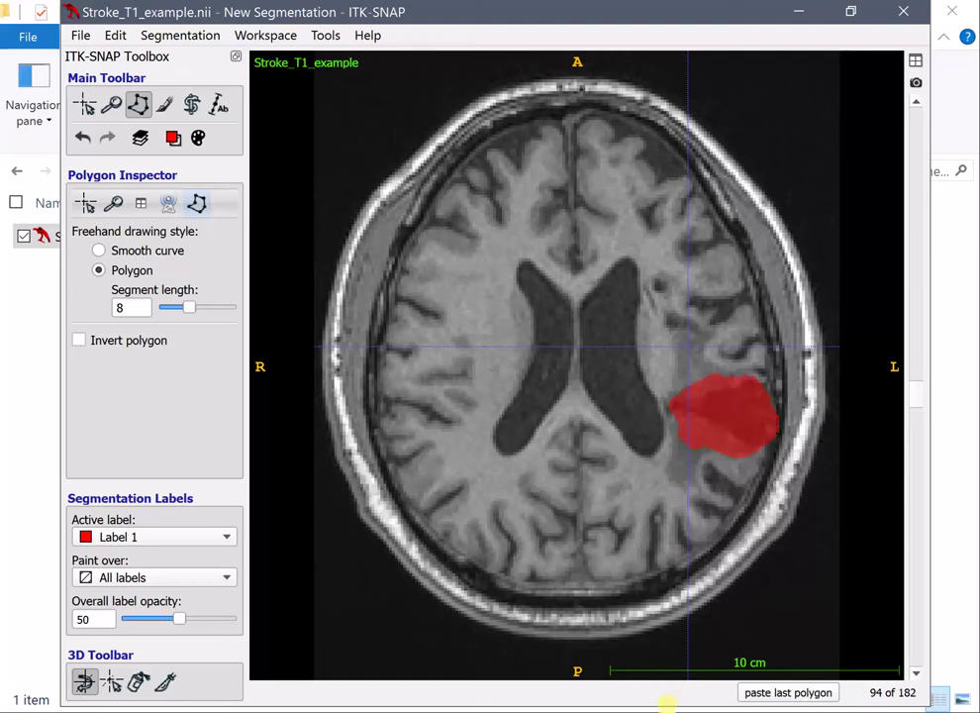
Extend the Label 1 mask on axial slice 94 with a small polygon along the lesion's lower inner edge
left_click(708, 445)
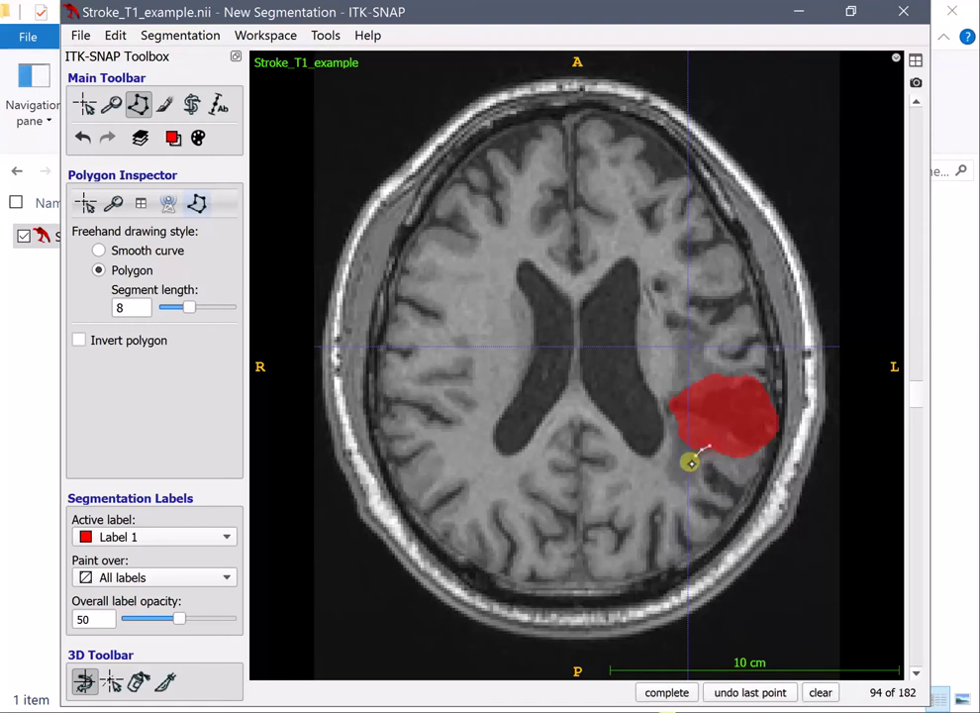
mouse_move(690, 462)
left_mouse_down()
mouse_move(683, 433)
mouse_move(693, 413)
left_mouse_up()
left_click(666, 692)
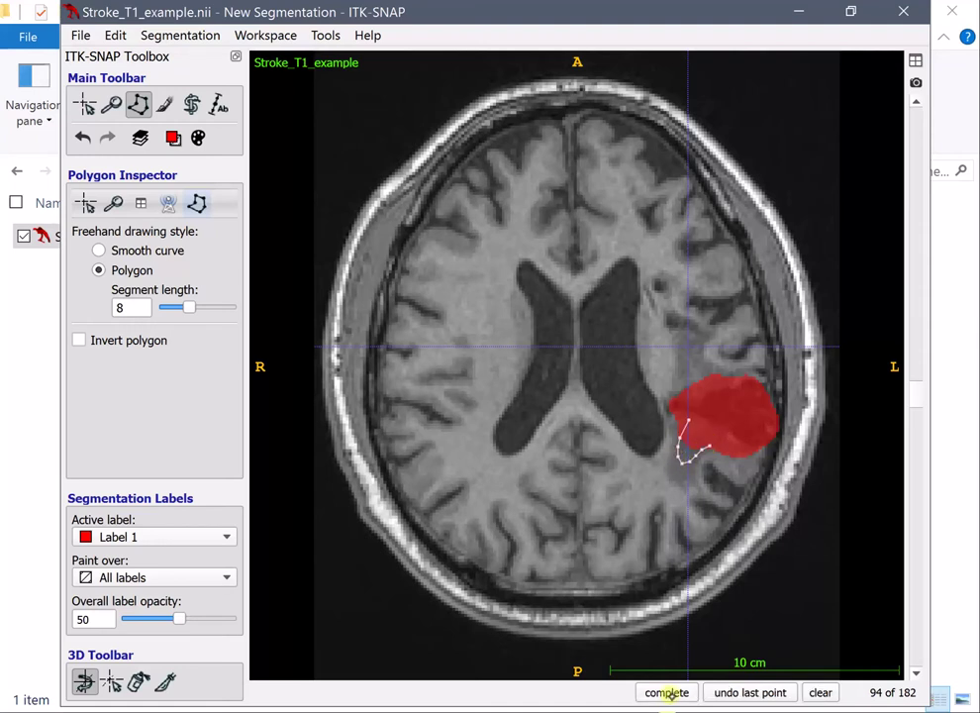
left_click(668, 692)
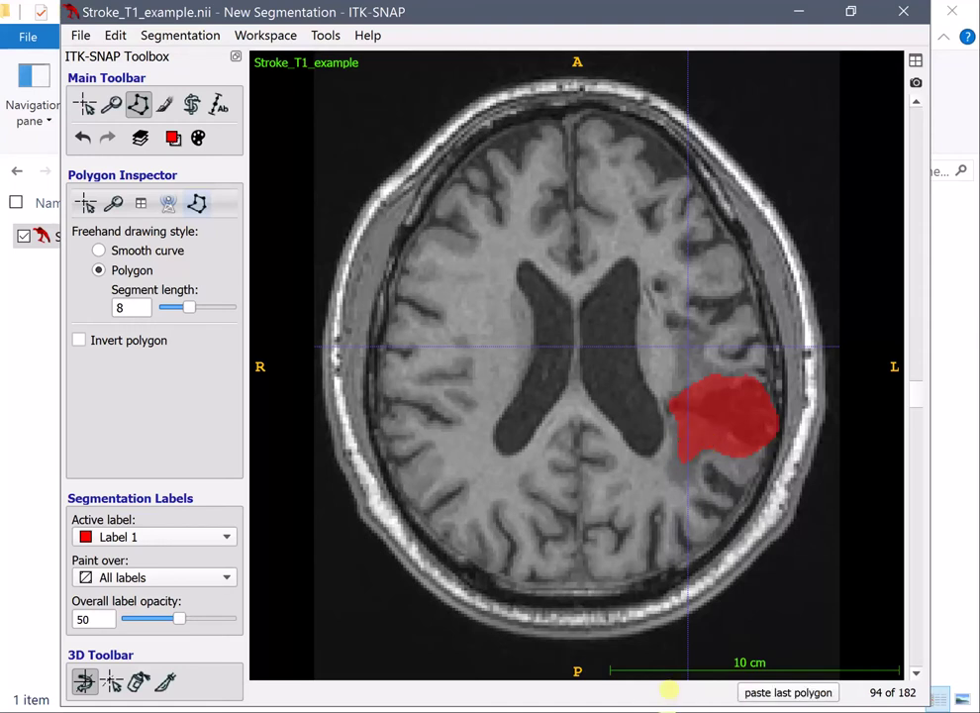
right_click(917, 395)
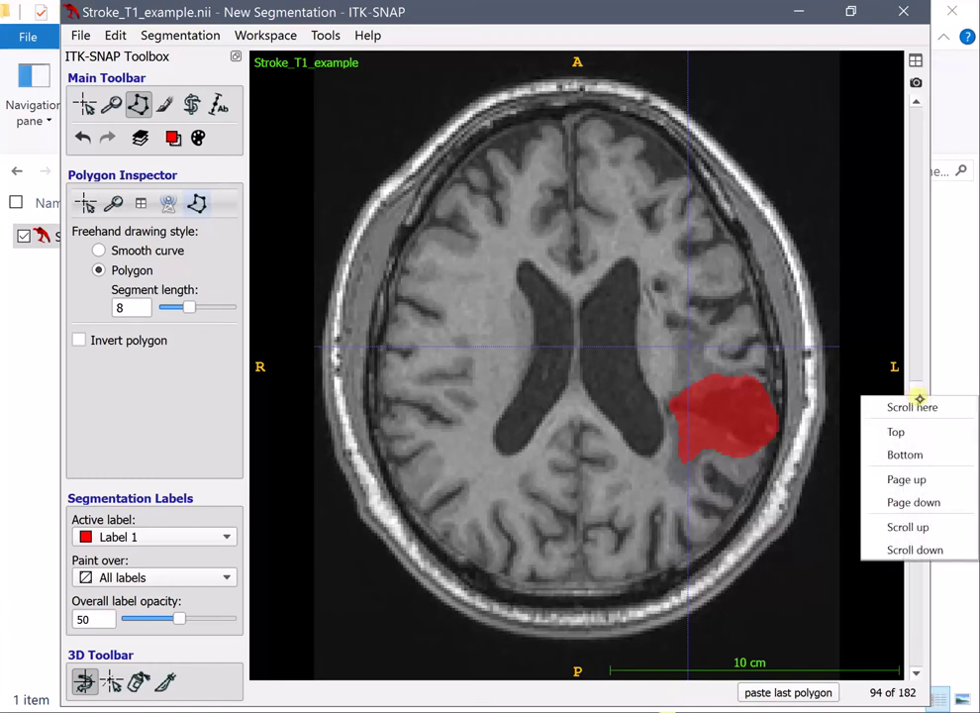
left_click(713, 12)
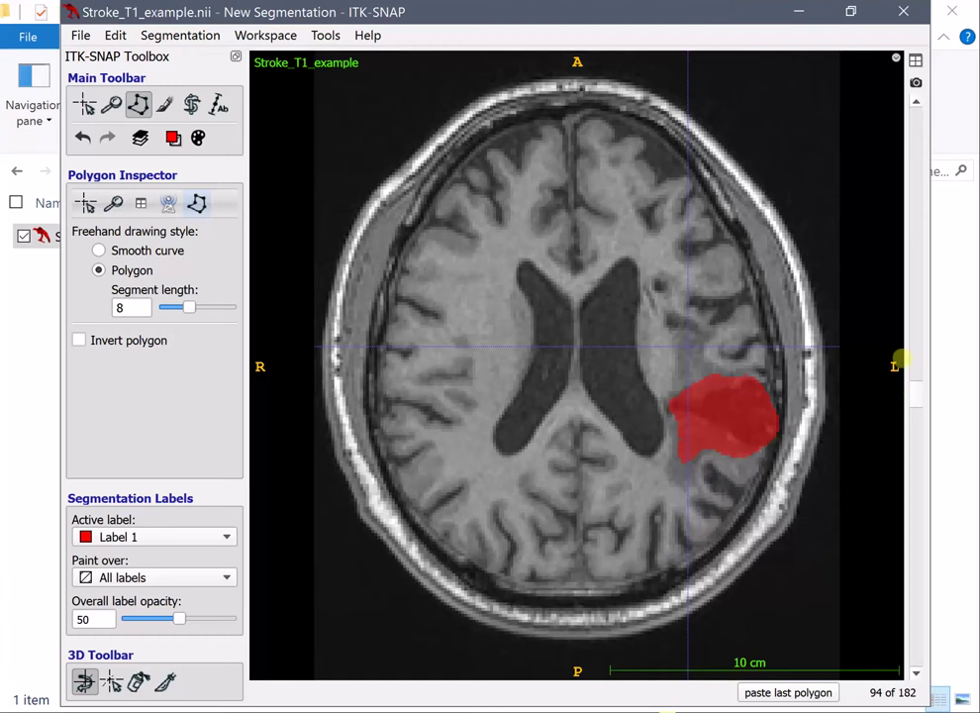
left_click(367, 35)
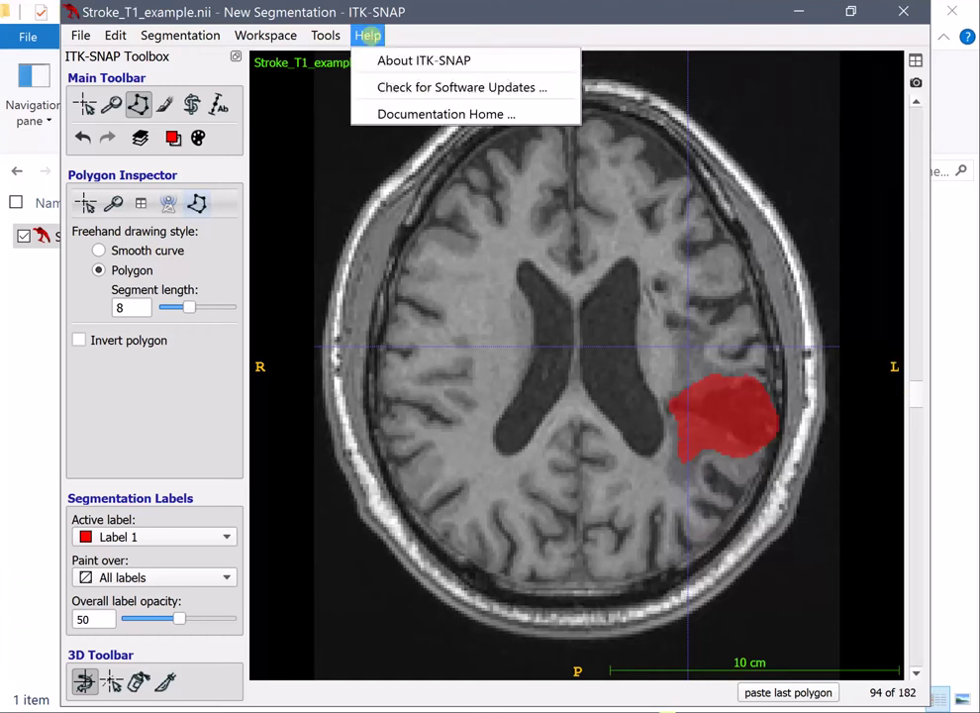
left_click(325, 36)
left_click(326, 34)
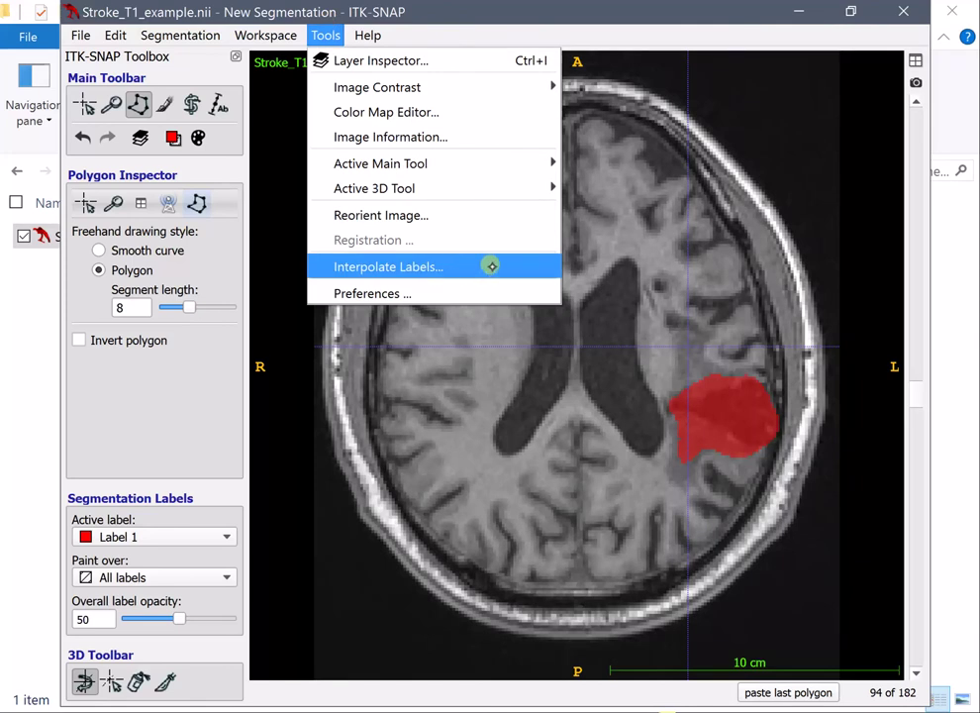
left_click(653, 12)
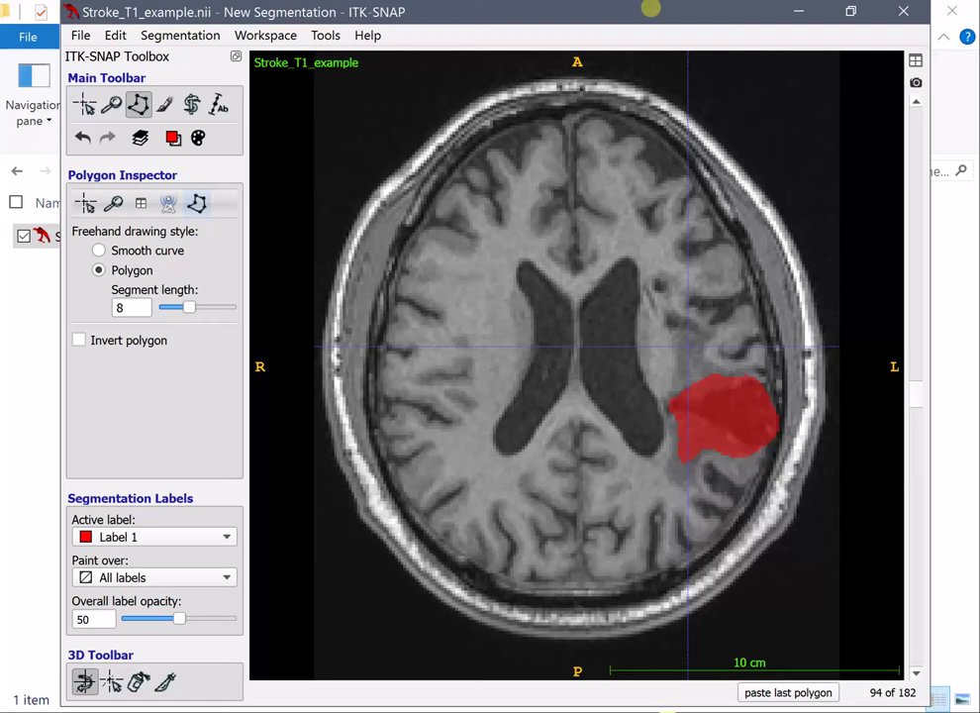
Outline the lesion on axial slice 89 with a closed polygon and fill it with Label 1
right_click(916, 396)
left_click(920, 387)
scroll(917, 396, "up", 4)
scroll(917, 387, "down", 5)
scroll(914, 398, "up", 2)
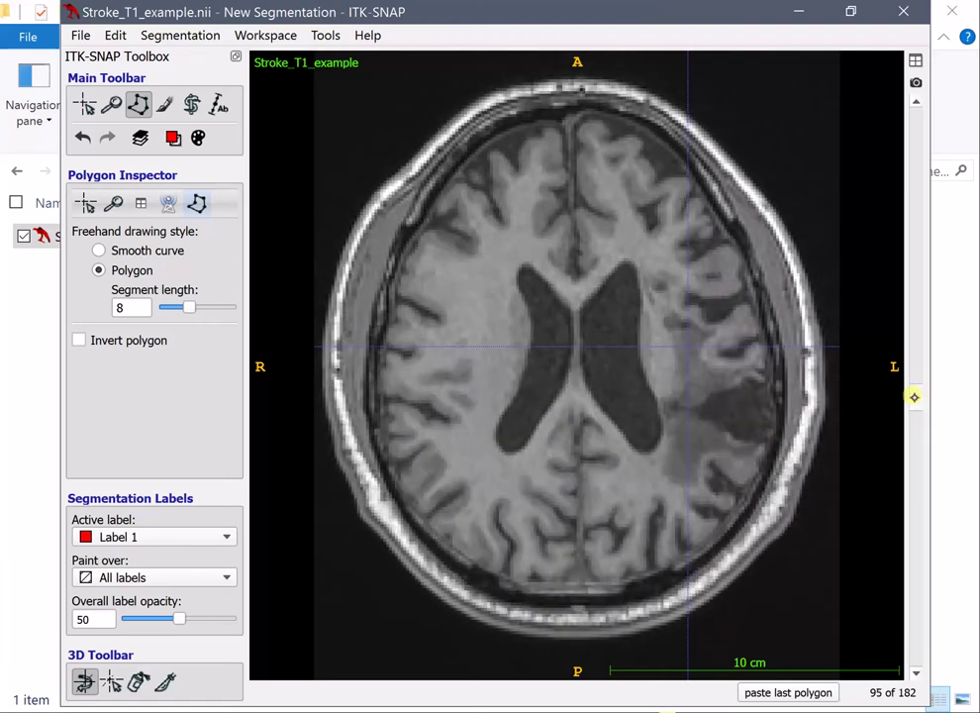
left_click_drag(914, 398, 916, 376)
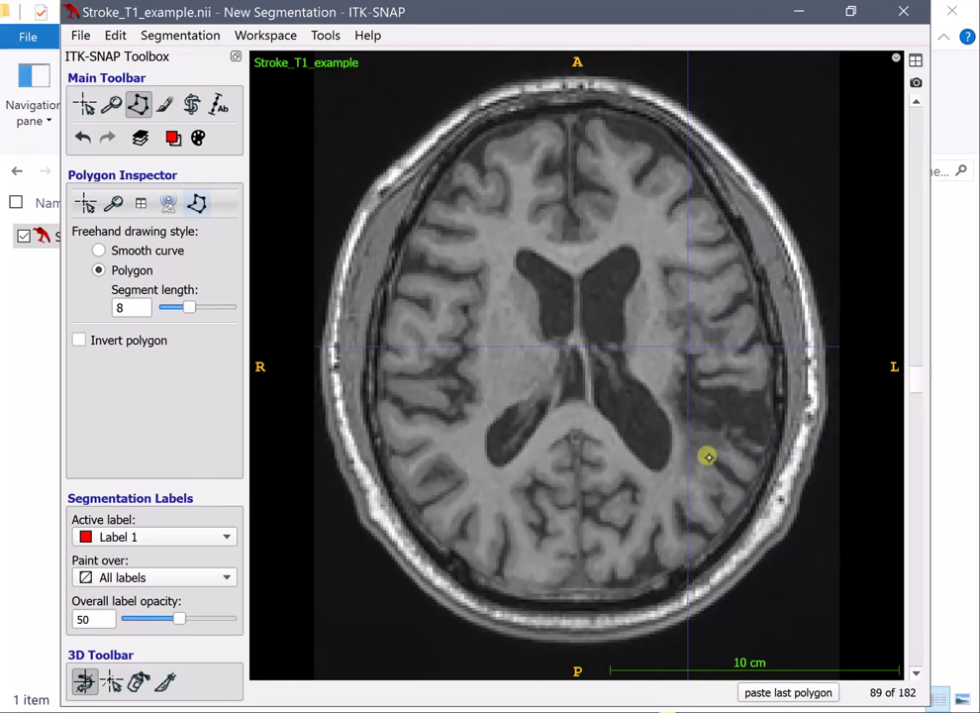
mouse_move(699, 462)
left_mouse_down()
mouse_move(765, 462)
mouse_move(776, 424)
mouse_move(763, 392)
mouse_move(712, 390)
mouse_move(690, 369)
mouse_move(673, 379)
mouse_move(691, 461)
left_mouse_up()
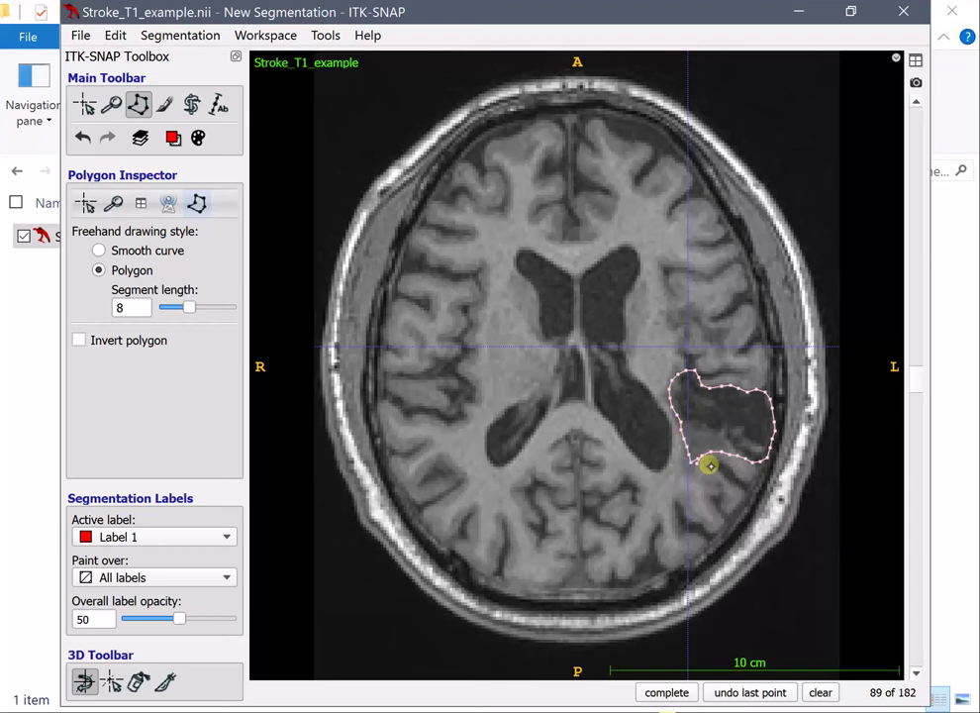
left_click(677, 692)
left_click(676, 691)
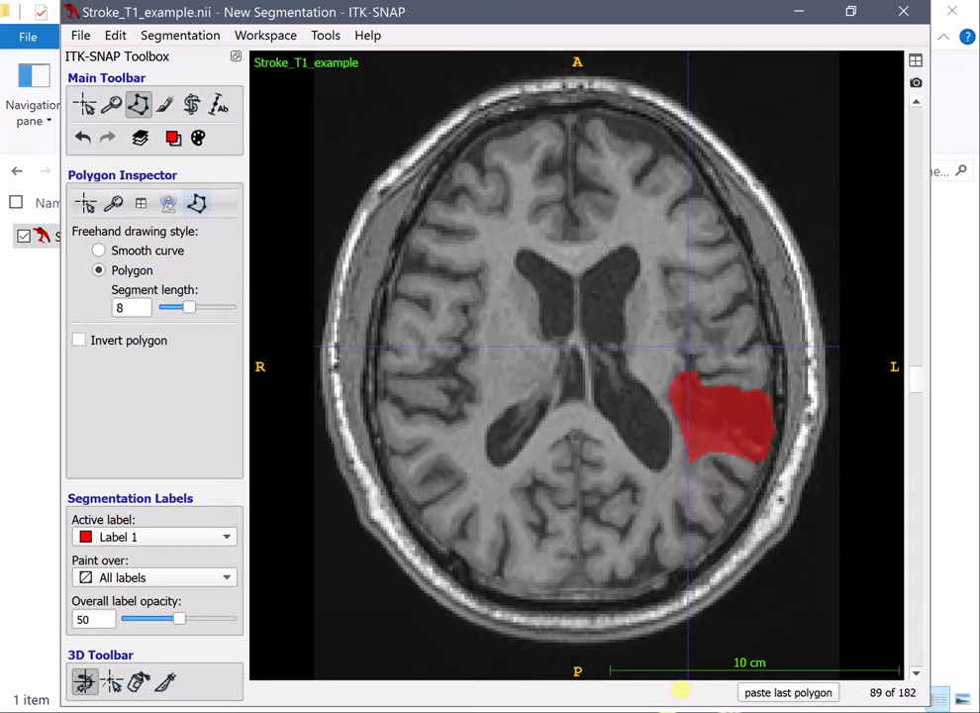
Go to axial slice 82, trace the left-hemisphere lesion with a polygon, and fill it with Label 1
left_click_drag(917, 381, 917, 365)
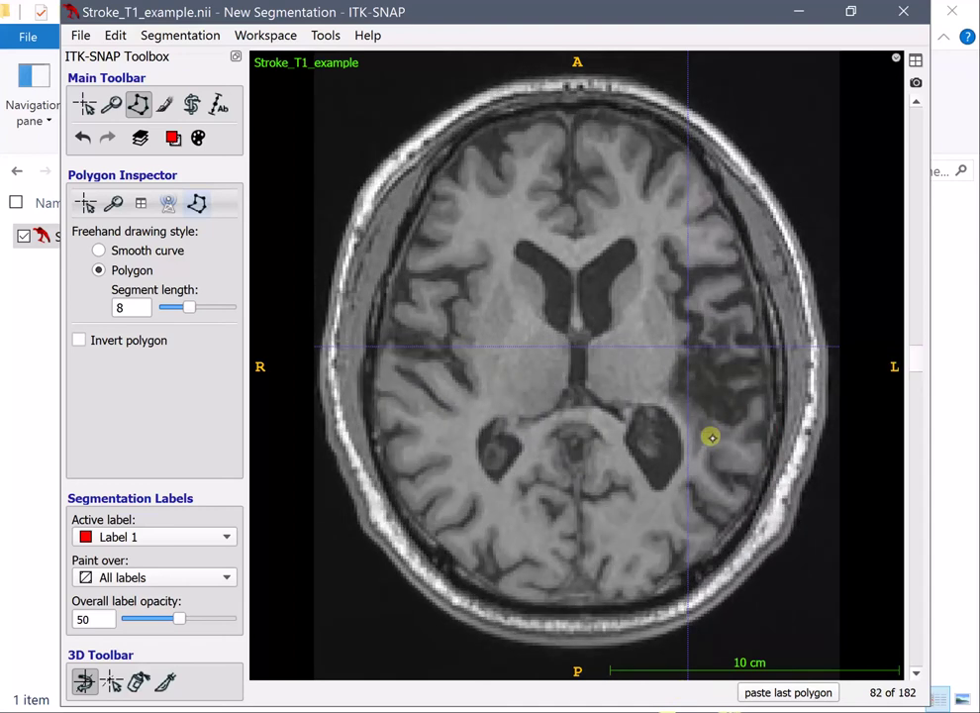
mouse_move(698, 452)
left_mouse_down()
mouse_move(733, 435)
mouse_move(761, 385)
mouse_move(754, 354)
mouse_move(729, 349)
mouse_move(740, 327)
mouse_move(716, 323)
mouse_move(675, 371)
mouse_move(678, 410)
mouse_move(704, 455)
left_mouse_up()
left_click(674, 696)
left_click(674, 692)
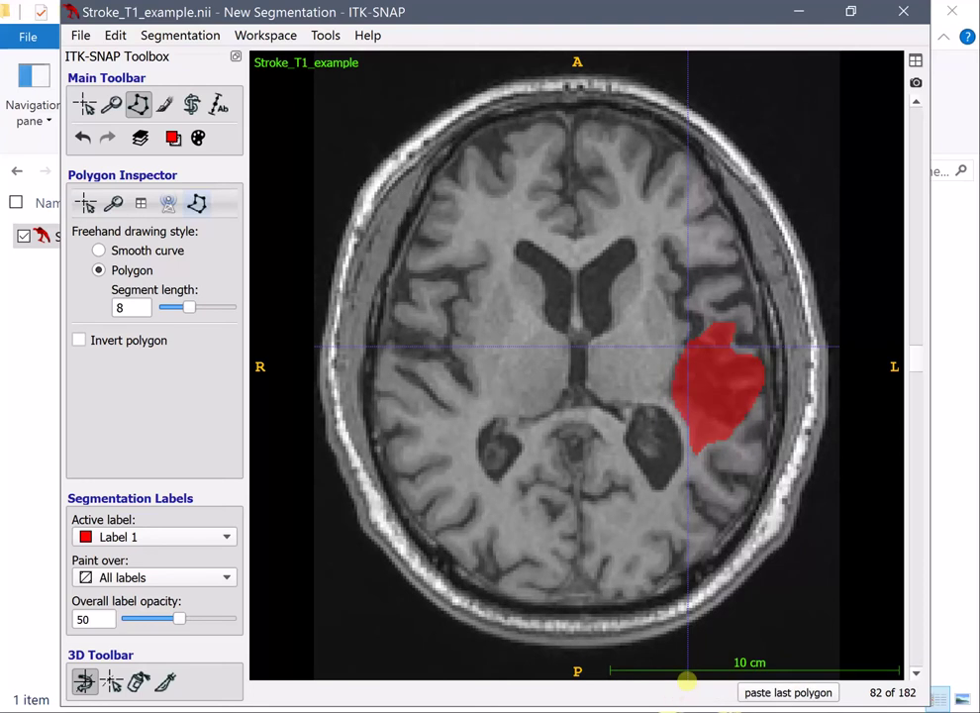
Trace the irregular lesion boundary on axial slice 79, including its narrow anterior tip, and fill the polygon with Label 1
left_click_drag(920, 360, 919, 357)
right_click(920, 355)
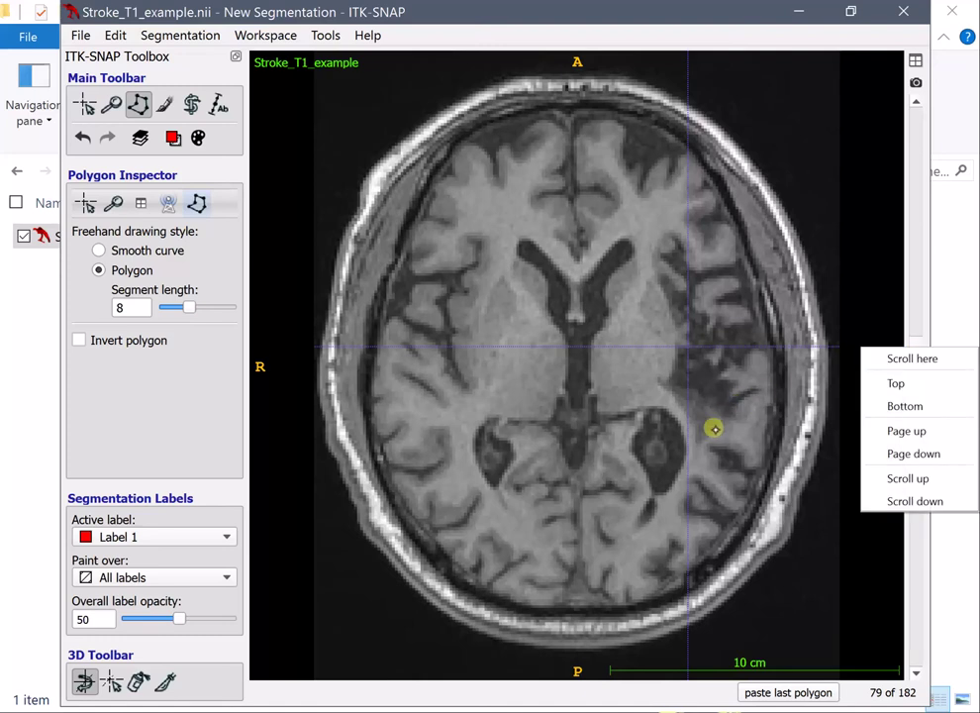
left_click(705, 437)
mouse_move(700, 437)
left_mouse_down()
mouse_move(744, 403)
mouse_move(721, 375)
mouse_move(759, 351)
left_mouse_up()
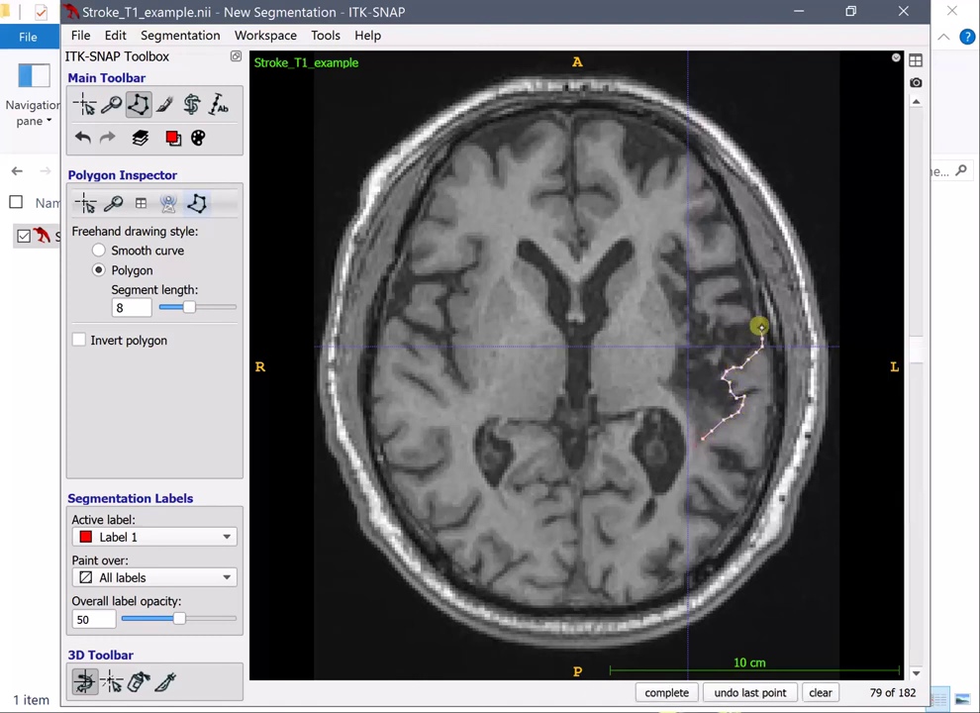
mouse_move(751, 325)
left_mouse_down()
mouse_move(716, 325)
mouse_move(674, 292)
mouse_move(678, 358)
mouse_move(665, 385)
mouse_move(705, 431)
left_mouse_up()
left_click(661, 692)
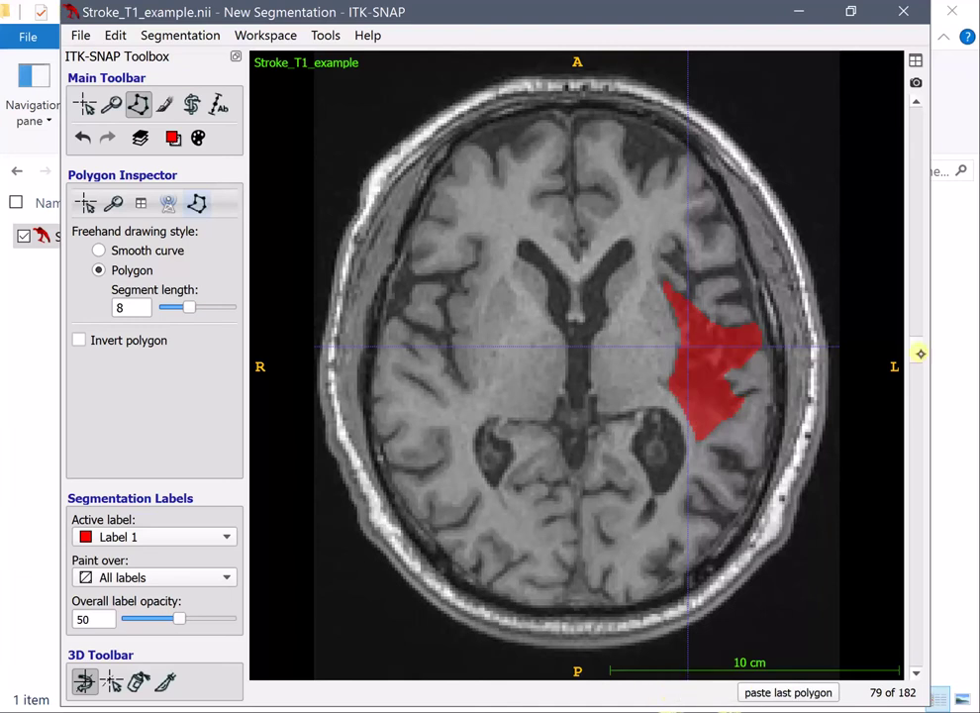
Trace the lesion on axial slice 74 around the small spared gyrus near its anterior end, and fill it with Label 1
left_click_drag(920, 347, 919, 333)
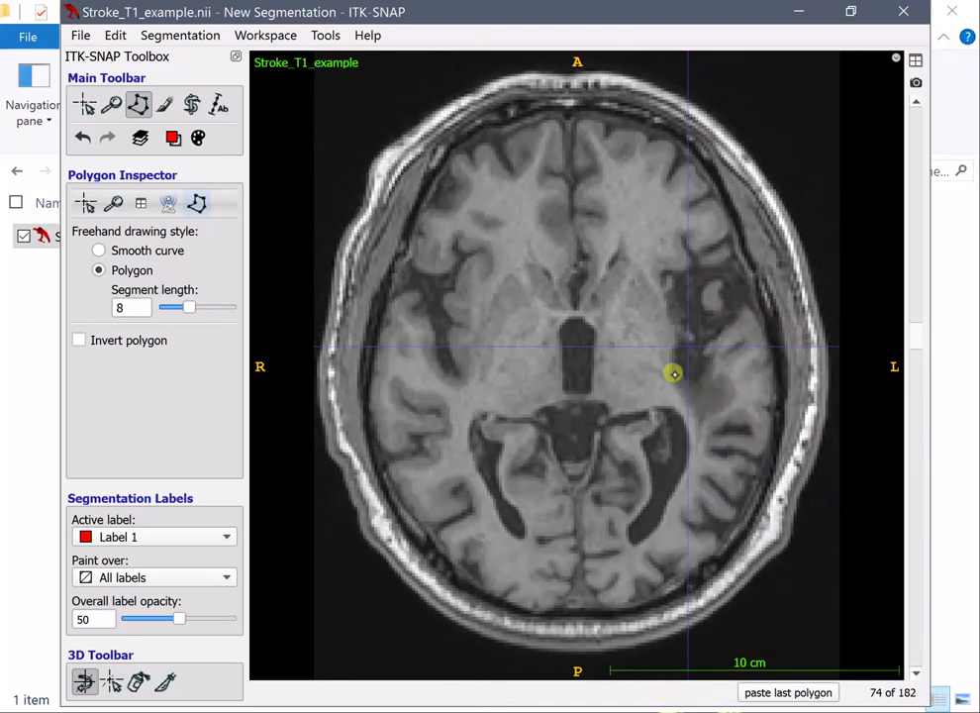
mouse_move(671, 371)
left_mouse_down()
mouse_move(701, 413)
mouse_move(731, 393)
mouse_move(705, 352)
mouse_move(746, 311)
mouse_move(743, 288)
mouse_move(731, 283)
mouse_move(722, 312)
mouse_move(712, 312)
mouse_move(708, 273)
mouse_move(669, 280)
mouse_move(679, 380)
left_mouse_up()
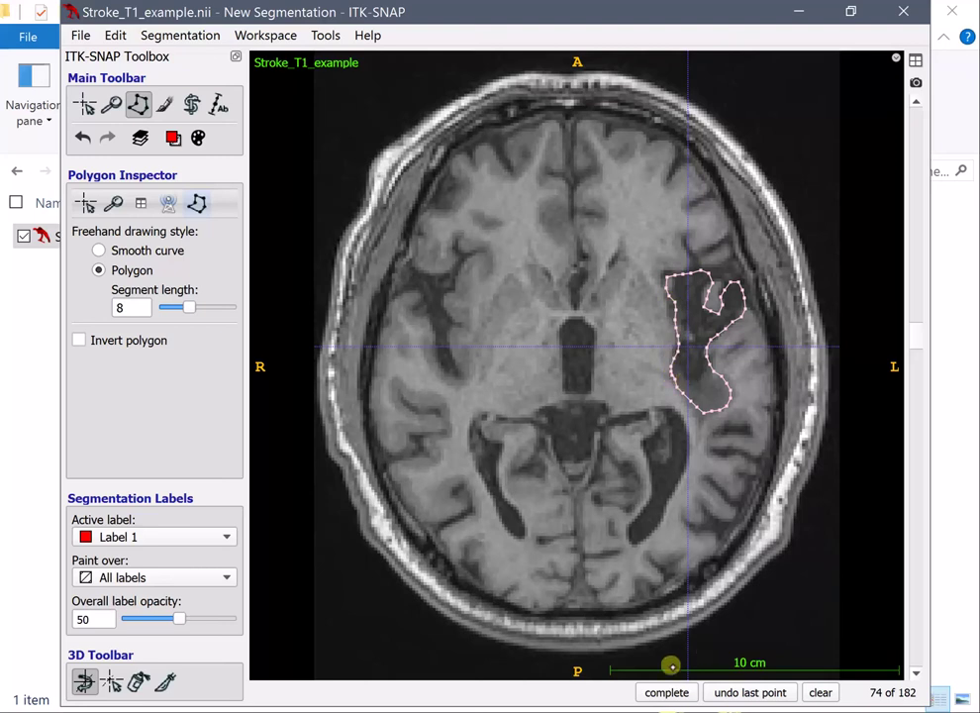
left_click(666, 692)
left_click(665, 691)
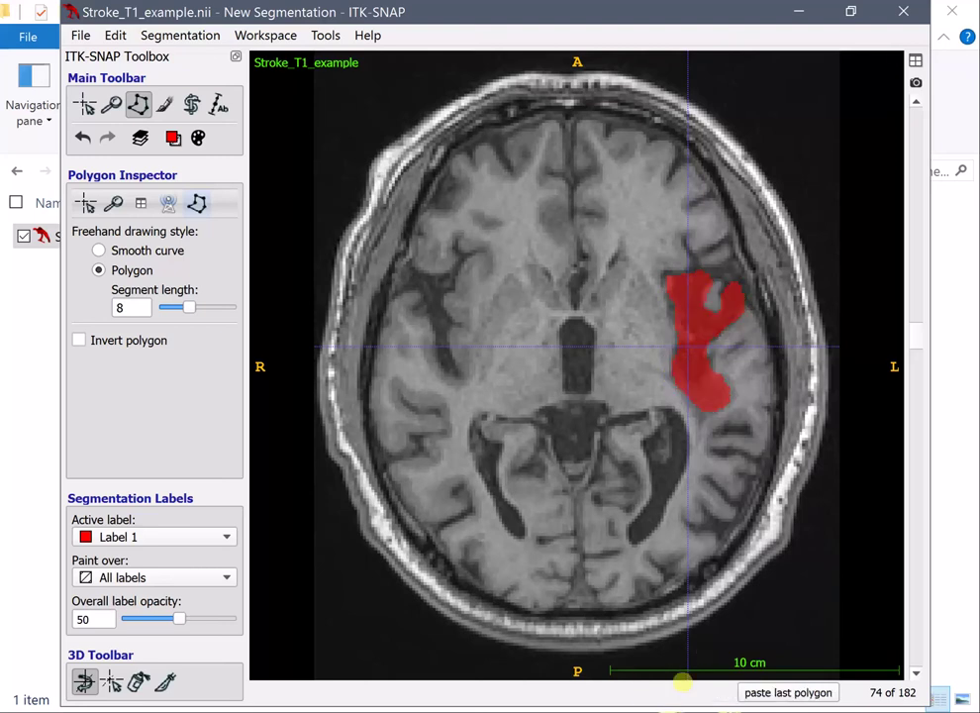
Return to the maximized multi-view layout and move the crosshair around the labelled slices to examine the lesion's extent in the sagittal and coronal views
left_click(916, 62)
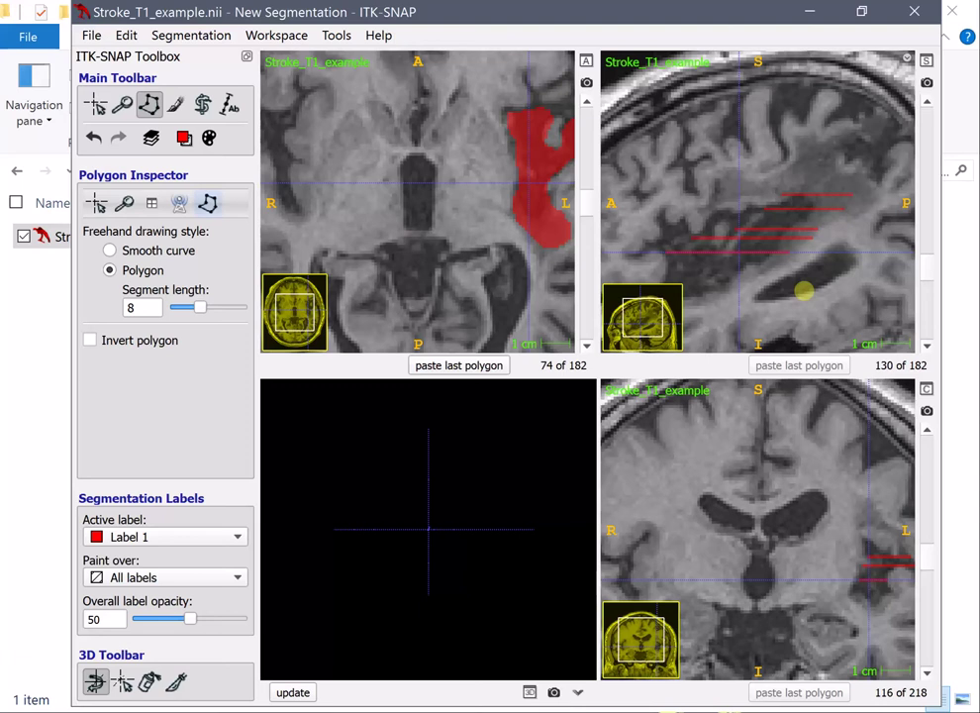
left_click_drag(857, 13, 745, 19)
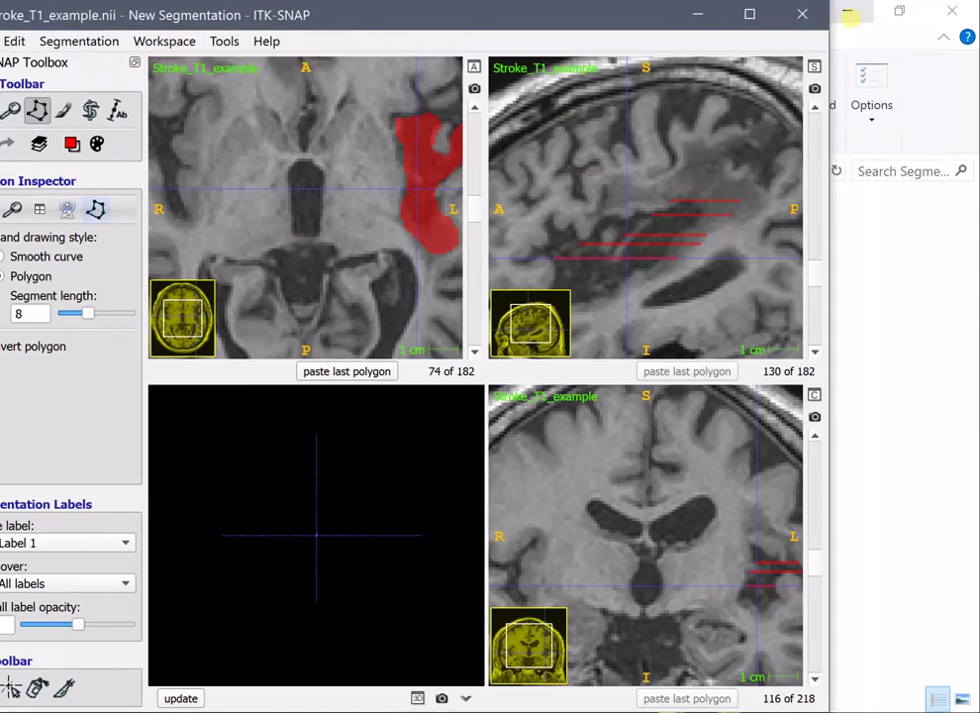
left_click(750, 14)
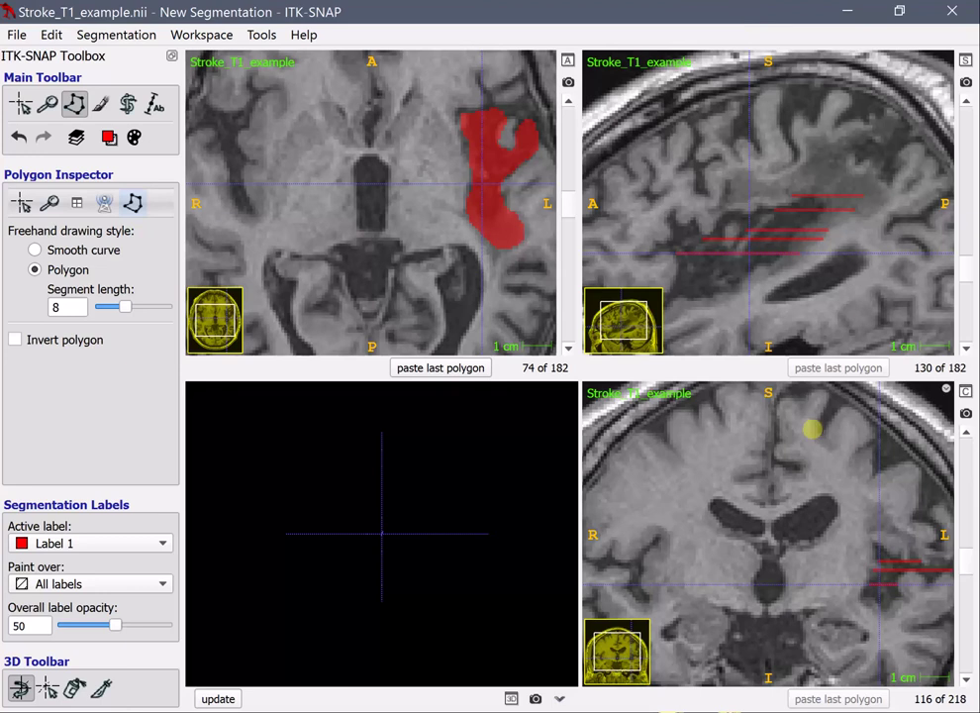
left_click(22, 103)
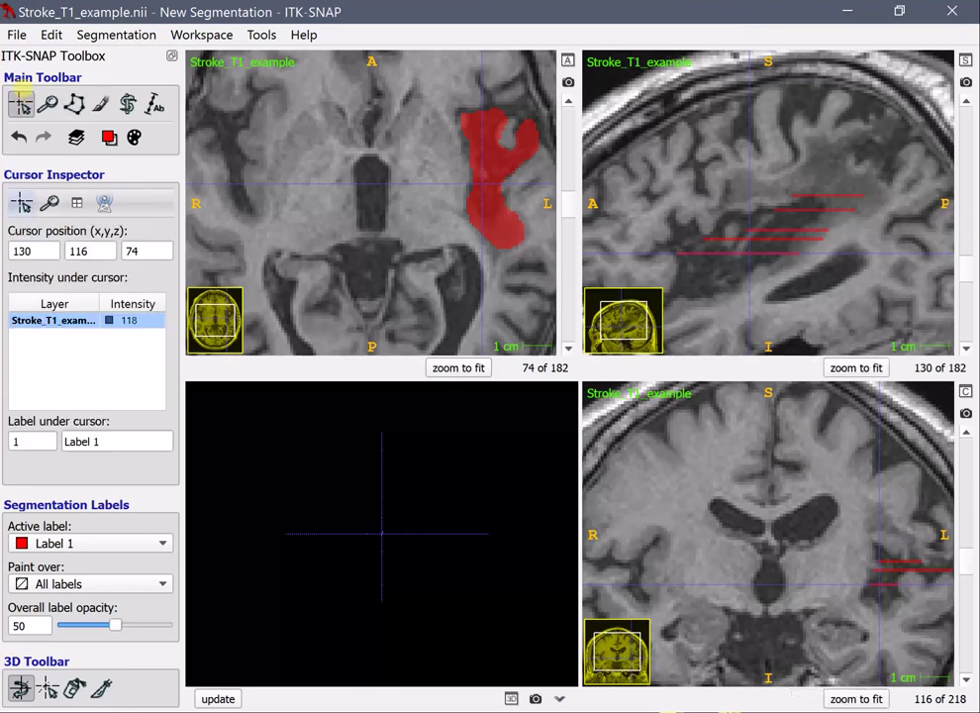
mouse_move(887, 573)
left_mouse_down()
mouse_move(901, 573)
mouse_move(886, 572)
mouse_move(889, 583)
mouse_move(871, 573)
left_mouse_up()
left_click(735, 271)
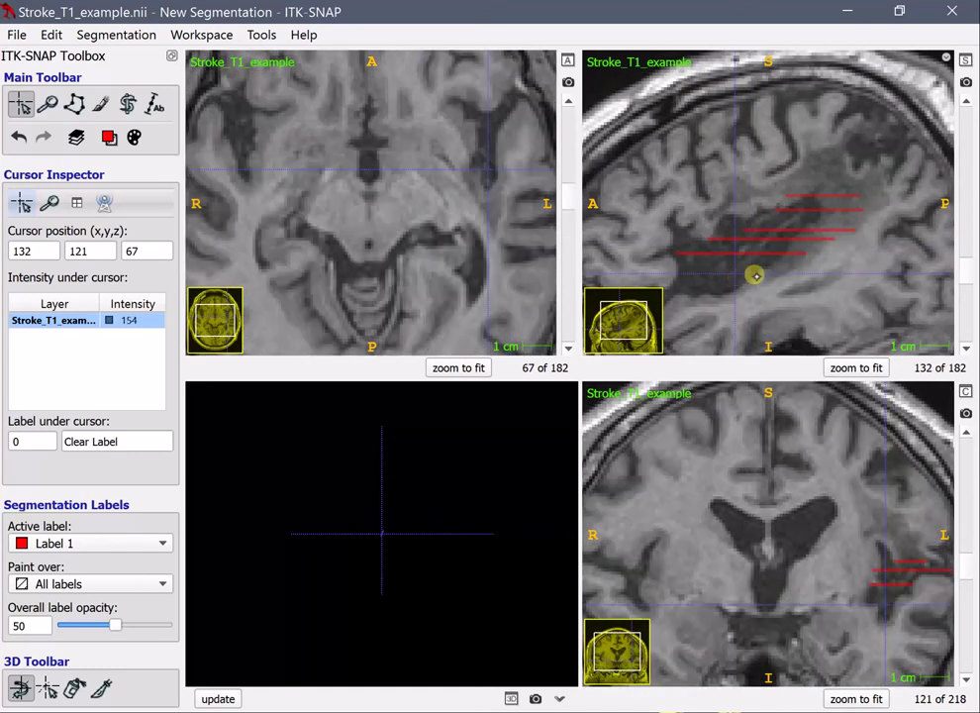
mouse_move(838, 175)
left_mouse_down()
mouse_move(835, 186)
mouse_move(826, 178)
left_mouse_up()
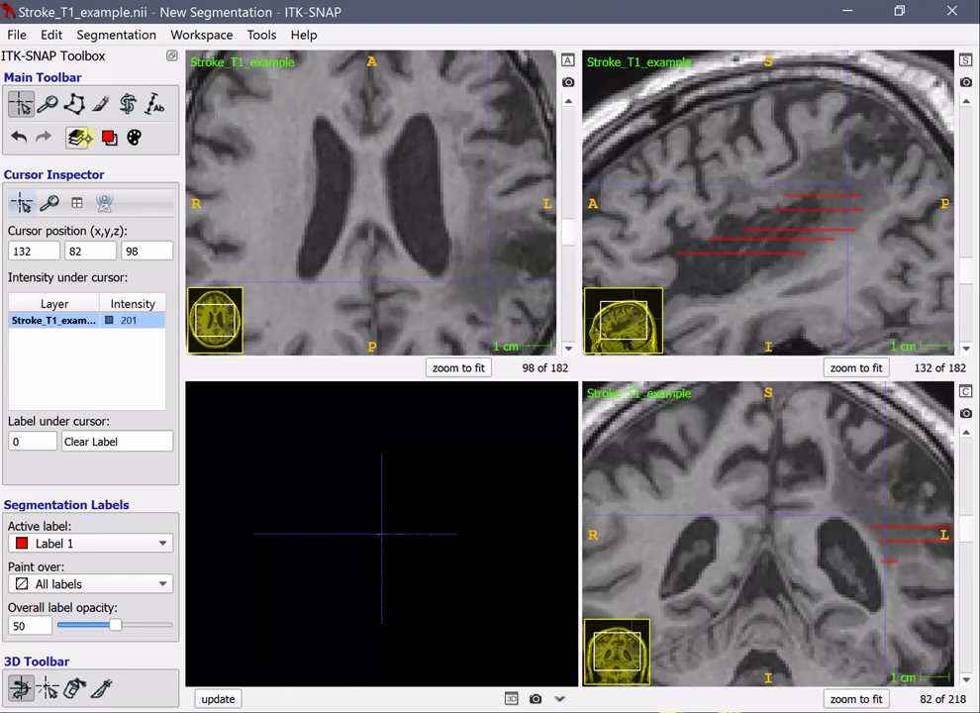
Enlarge the axial view, outline the lesion on slice 71 in Polygon mode, and fill it with Label 1
left_click(569, 62)
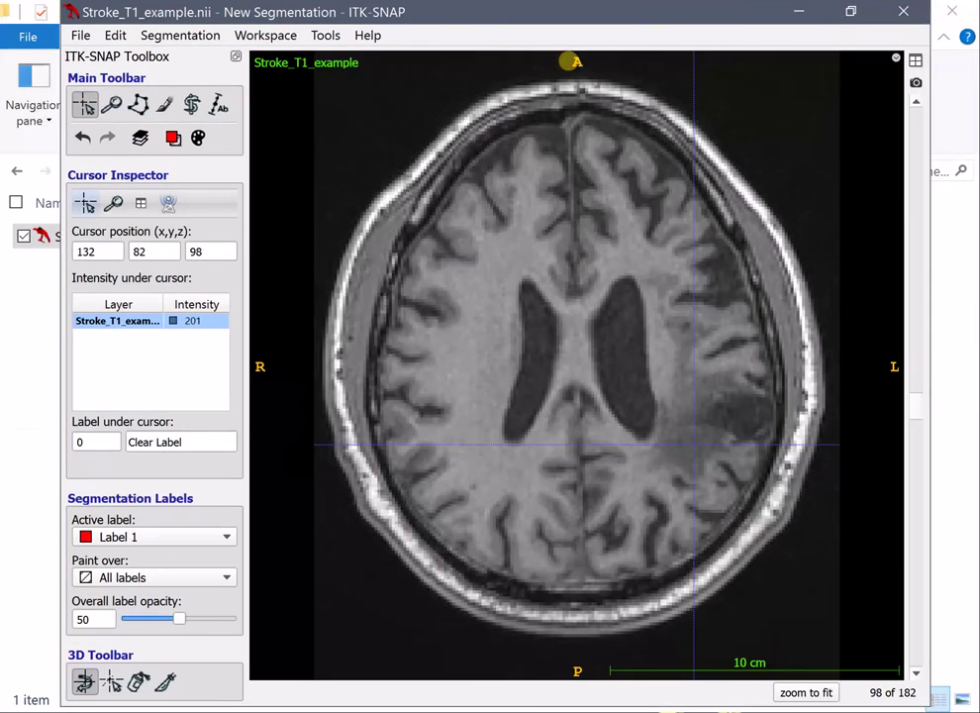
left_click(138, 104)
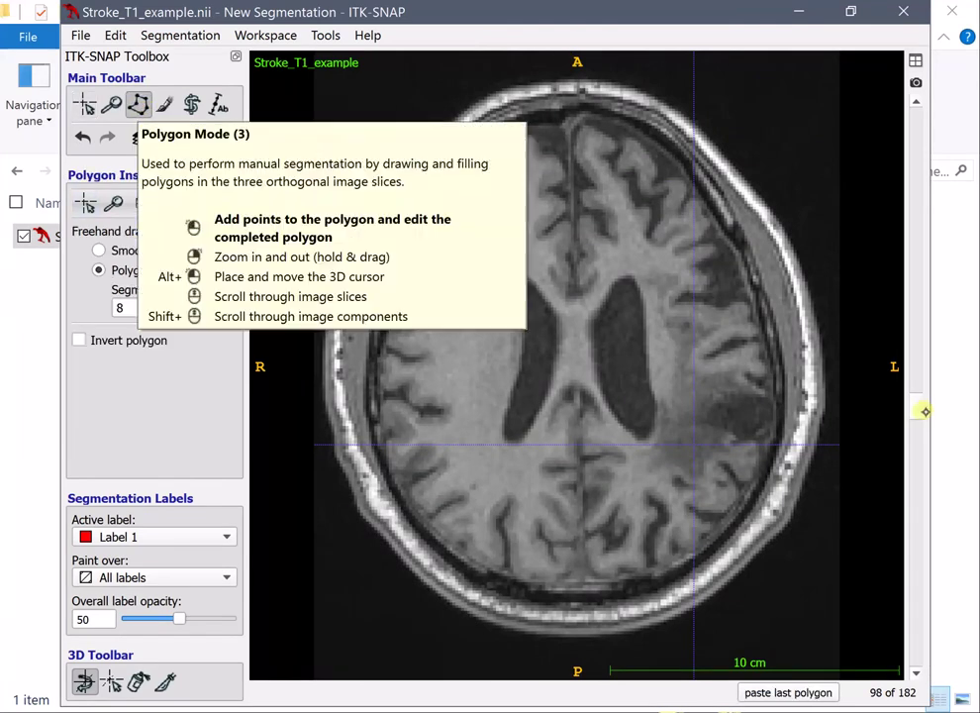
scroll(918, 400, "down", 4)
scroll(922, 396, "up", 3)
scroll(928, 381, "down", 7)
left_click_drag(927, 381, 931, 347)
scroll(930, 336, "down", 8)
scroll(935, 335, "up", 5)
scroll(934, 337, "down", 4)
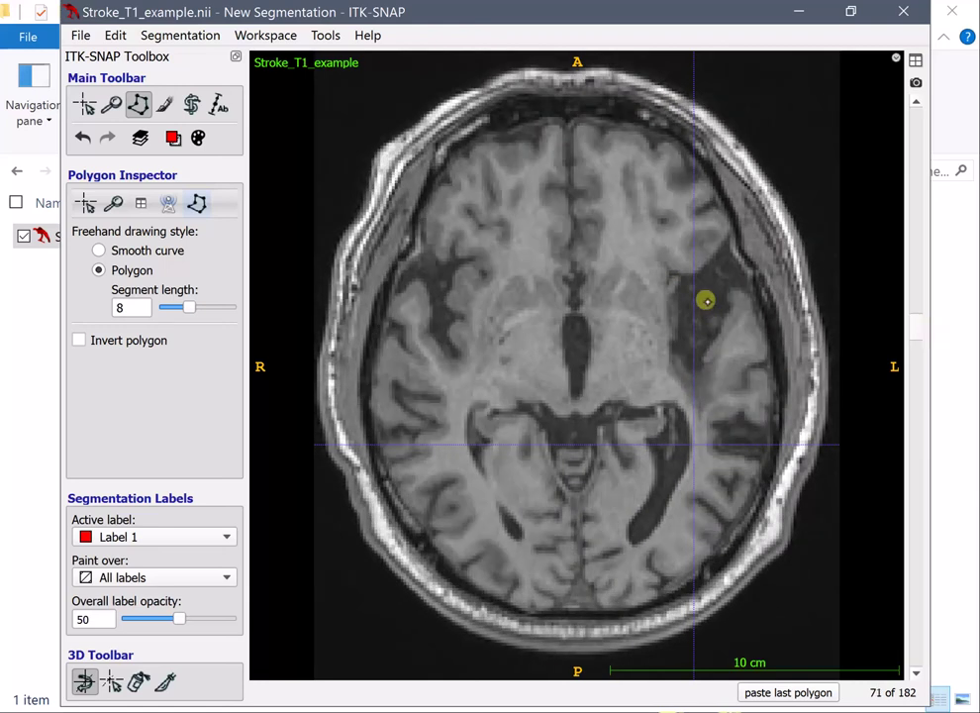
mouse_move(674, 280)
left_mouse_down()
mouse_move(672, 354)
mouse_move(697, 405)
mouse_move(745, 286)
mouse_move(728, 241)
mouse_move(678, 278)
left_mouse_up()
left_click(669, 692)
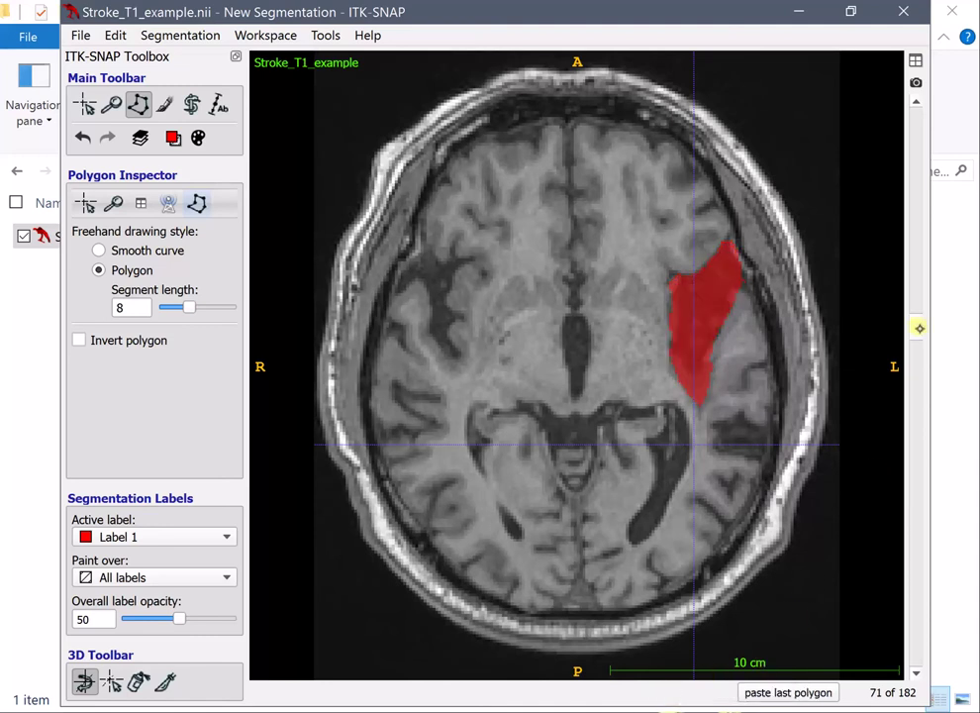
Outline the lesion on an axial slice a few levels below slice 71 and fill the polygon with Label 1
left_click_drag(918, 320, 918, 316)
mouse_move(683, 299)
left_mouse_down()
mouse_move(676, 323)
mouse_move(691, 376)
mouse_move(707, 374)
mouse_move(719, 254)
mouse_move(682, 272)
mouse_move(683, 321)
left_mouse_up()
left_click(666, 692)
left_click(666, 692)
Outline the narrow wedge-shaped lesion area on axial slice 62 with a polygon and fill it with Label 1
scroll(709, 248, "down", 5)
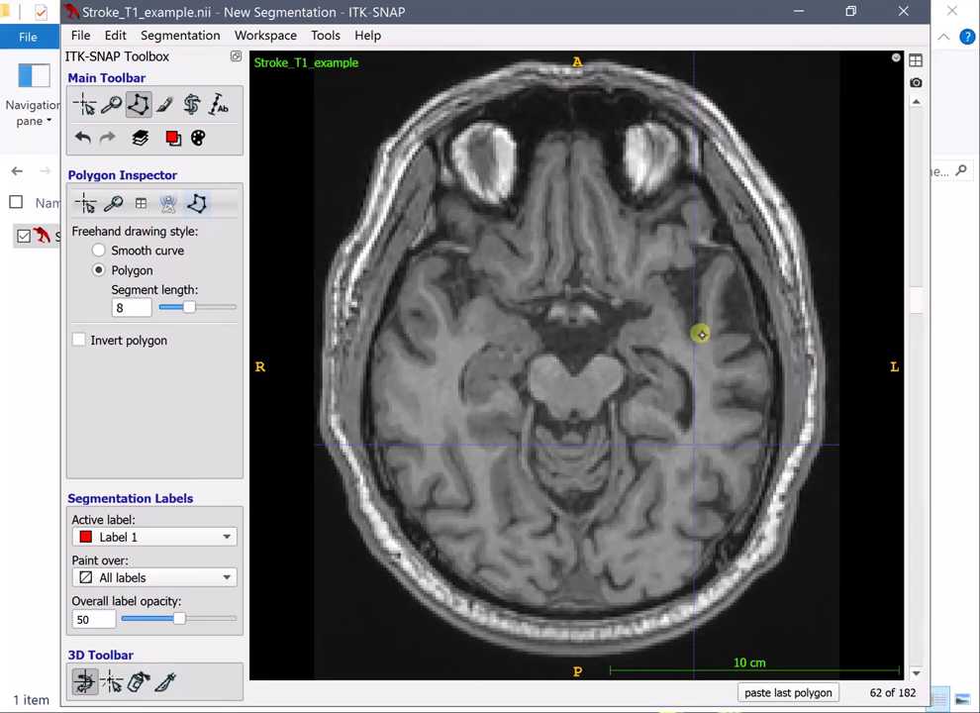
mouse_move(699, 333)
left_mouse_down()
mouse_move(698, 299)
mouse_move(725, 252)
mouse_move(695, 247)
mouse_move(694, 265)
mouse_move(663, 279)
mouse_move(711, 338)
left_mouse_up()
left_click(666, 692)
left_click(664, 692)
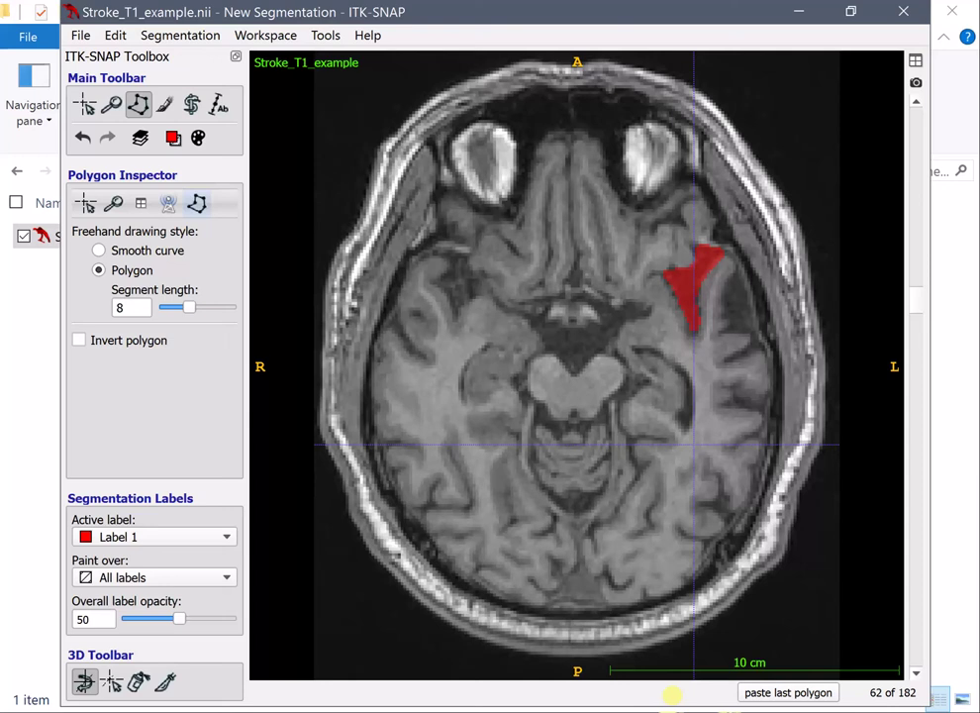
Draw a small polygon around the remaining lesion area on axial slice 59 and fill it with Label 1
left_click_drag(917, 300, 917, 293)
mouse_move(692, 313)
left_mouse_down()
mouse_move(689, 280)
mouse_move(707, 257)
mouse_move(681, 255)
mouse_move(659, 287)
mouse_move(691, 311)
left_mouse_up()
right_click(728, 324)
left_click(666, 692)
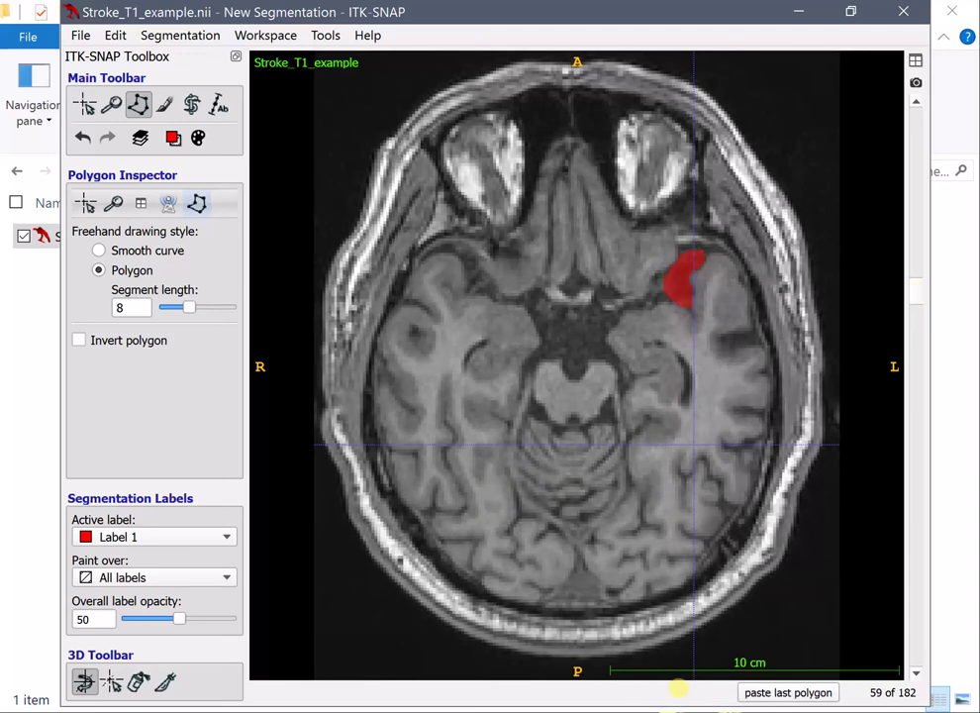
Find the lesion's lower end on axial slice 58, outline its small curved area, and fill it with Label 1
scroll(706, 223, "down", 3)
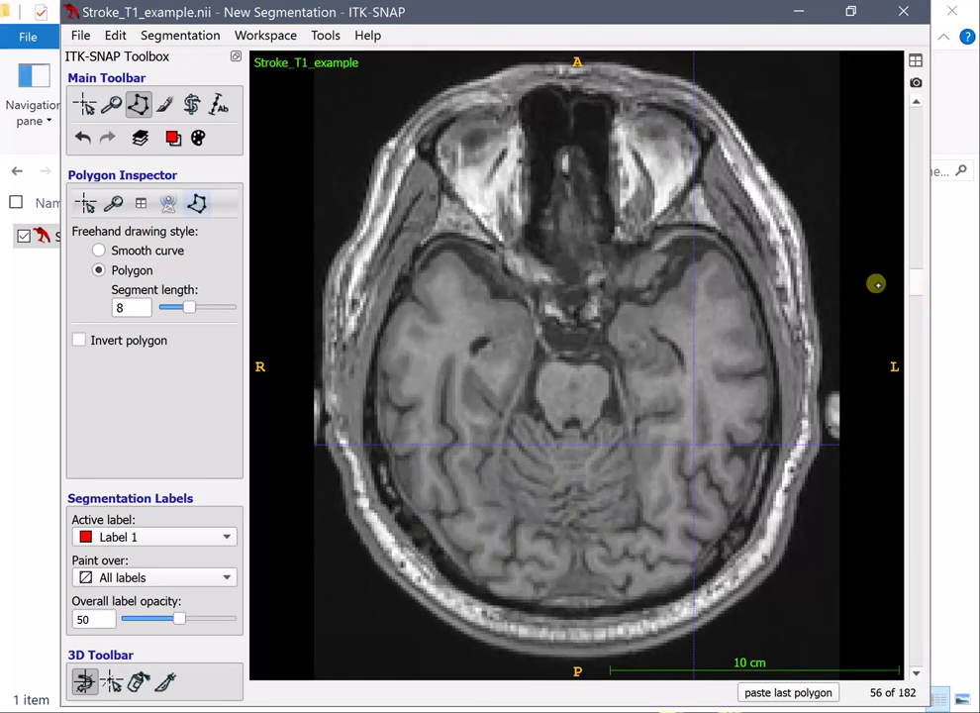
scroll(697, 224, "up", 1)
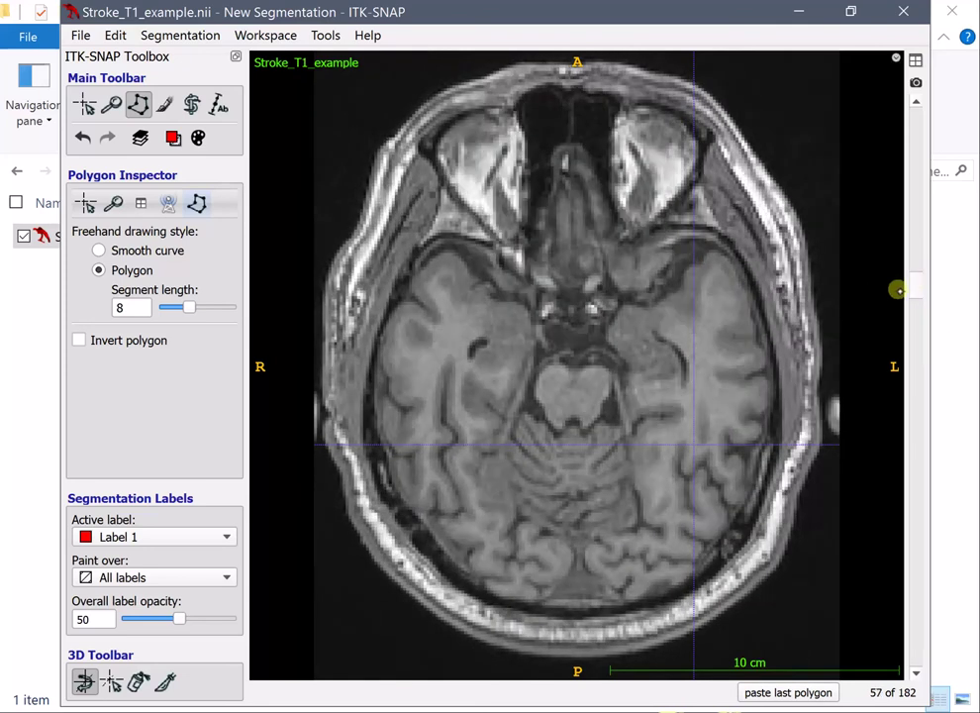
scroll(915, 281, "up", 2)
scroll(914, 281, "down", 1)
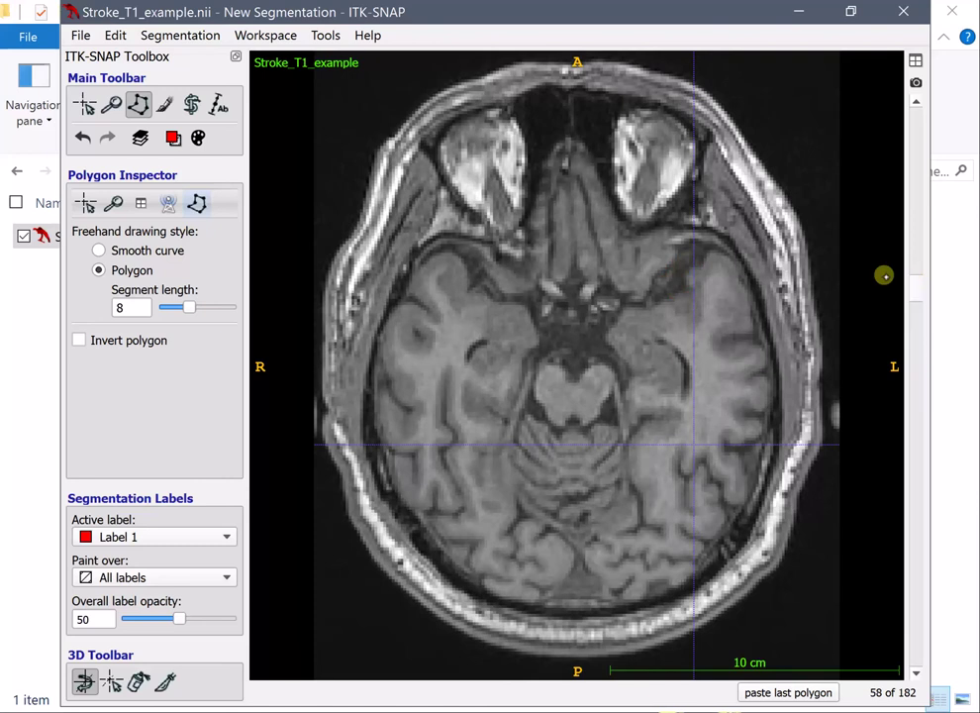
left_click(684, 294)
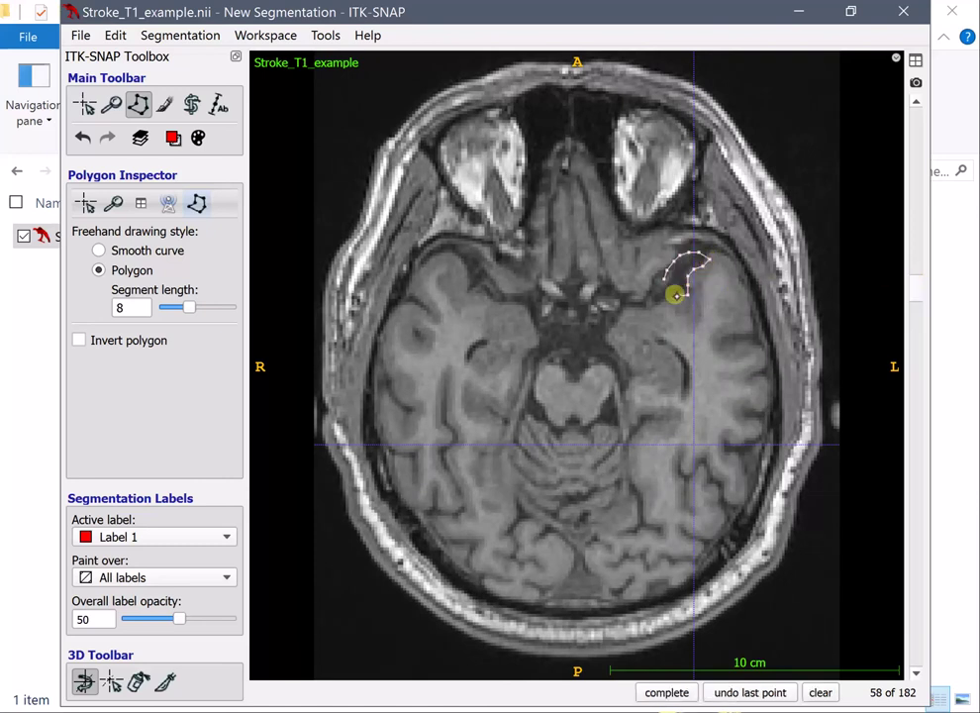
left_click(666, 691)
left_click(666, 693)
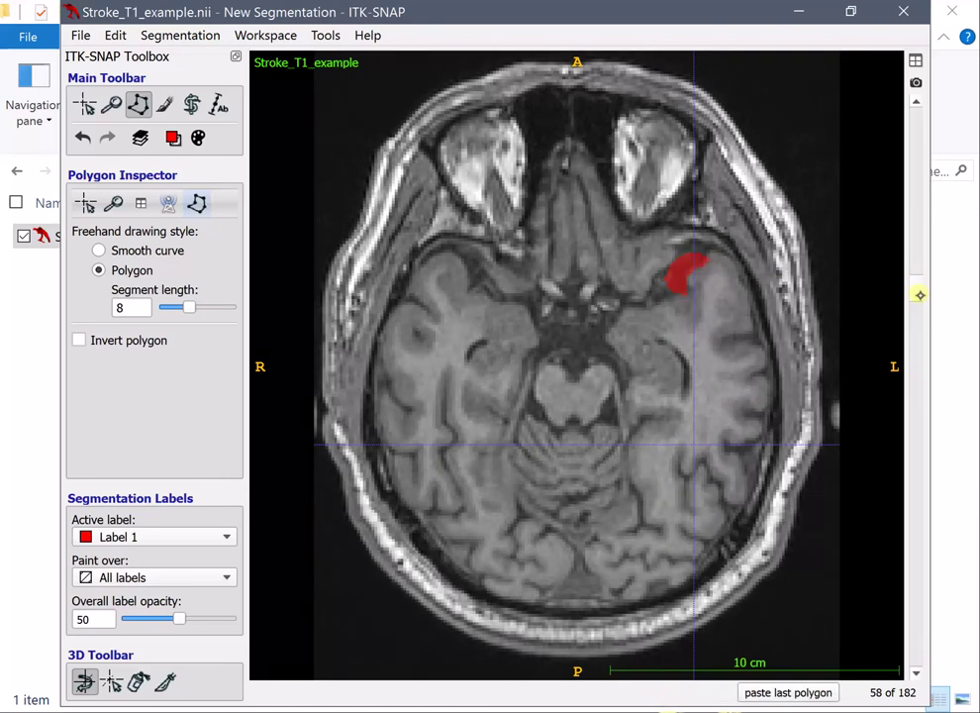
Outline the stroke lesion on axial slice 99 with a polygon and fill it with Label 1
left_click_drag(920, 288, 926, 373)
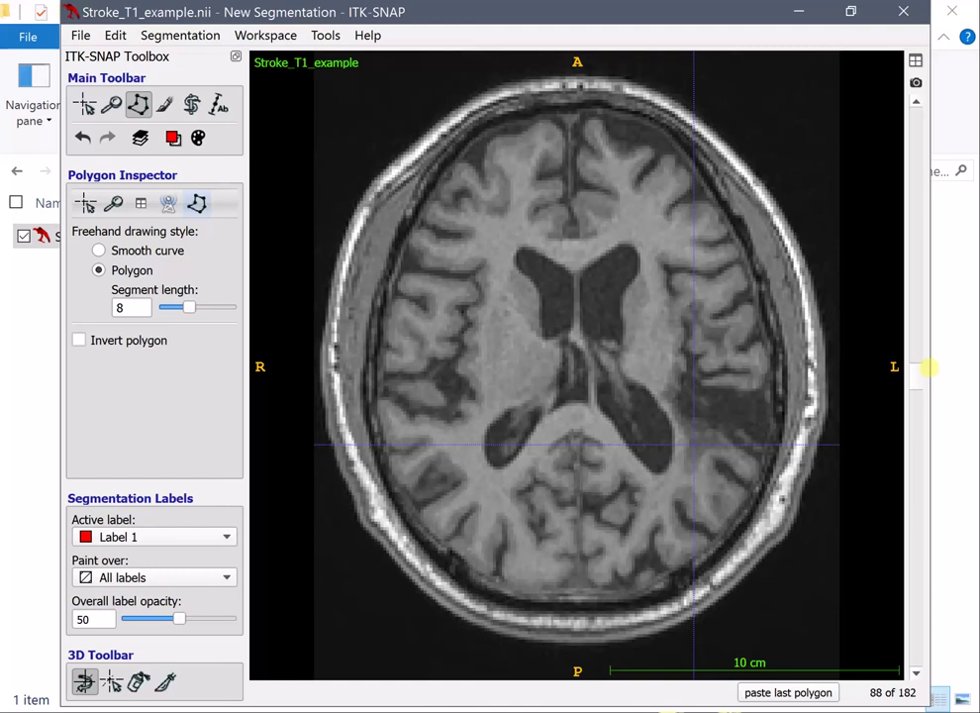
scroll(916, 389, "up", 5)
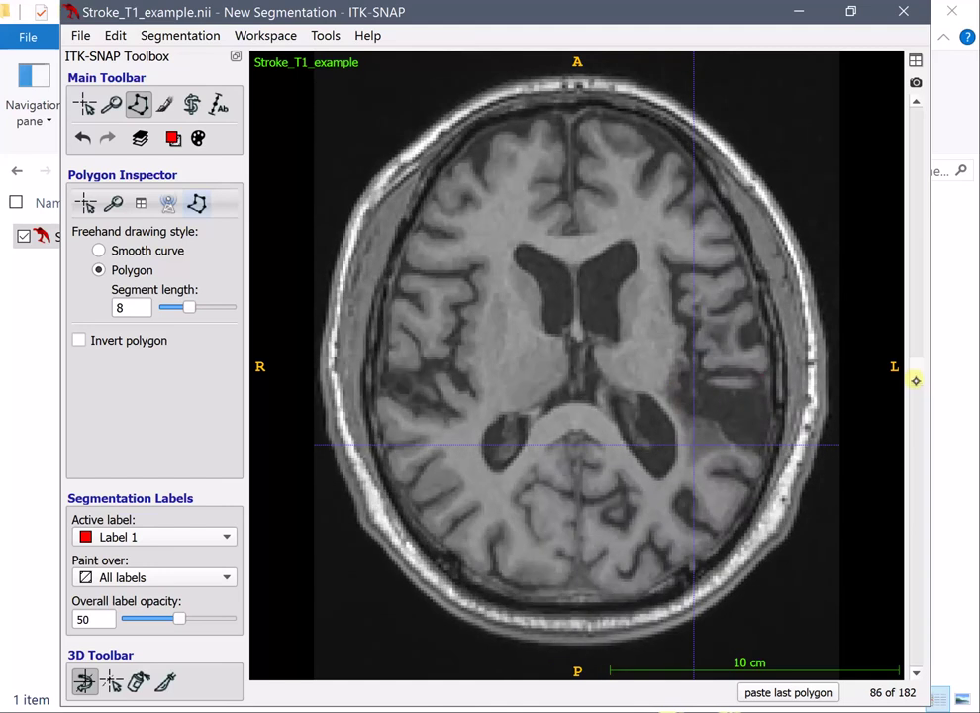
scroll(915, 392, "up", 6)
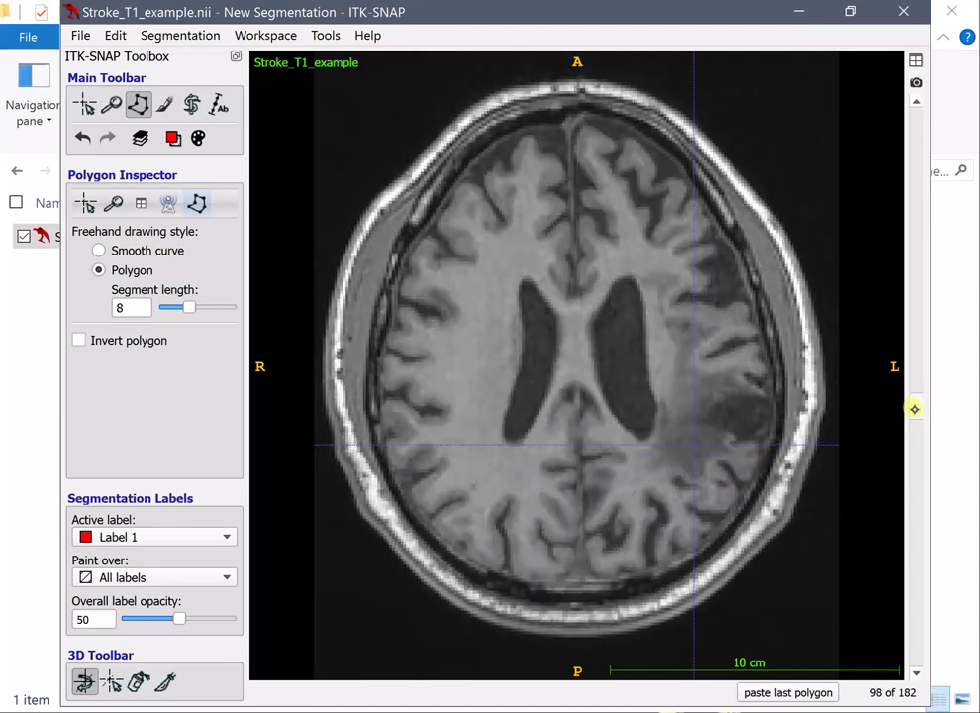
scroll(917, 386, "down", 10)
scroll(916, 386, "up", 5)
scroll(920, 395, "up", 8)
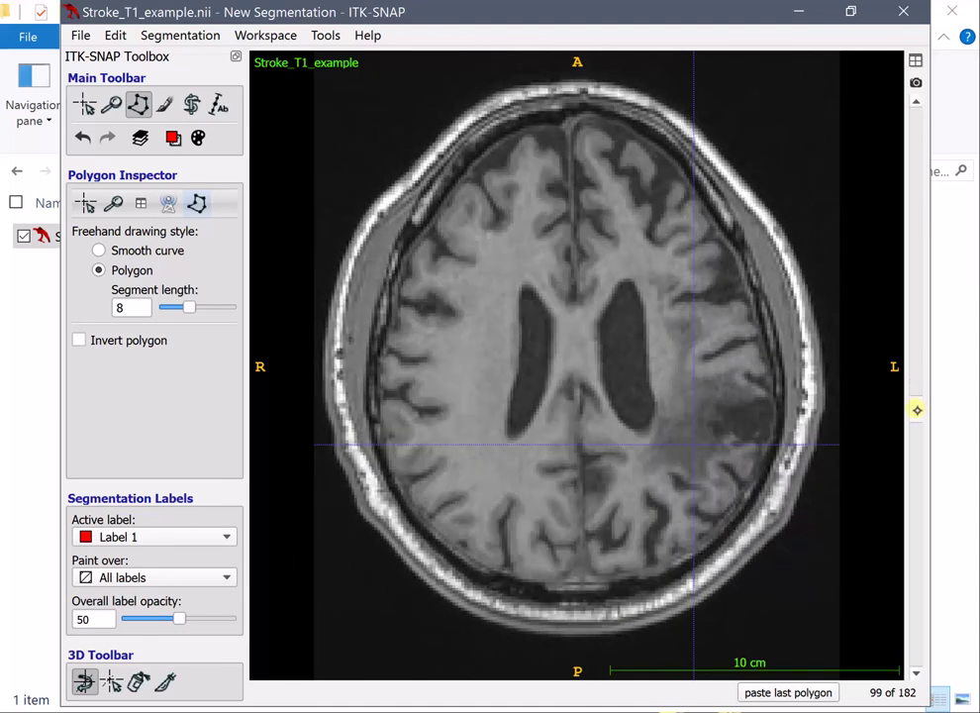
scroll(919, 392, "down", 7)
scroll(918, 392, "down", 3)
scroll(917, 393, "up", 7)
mouse_move(698, 474)
left_mouse_down()
mouse_move(734, 446)
mouse_move(759, 446)
mouse_move(772, 424)
mouse_move(750, 398)
mouse_move(710, 383)
mouse_move(671, 438)
mouse_move(703, 475)
left_mouse_up()
left_click(665, 692)
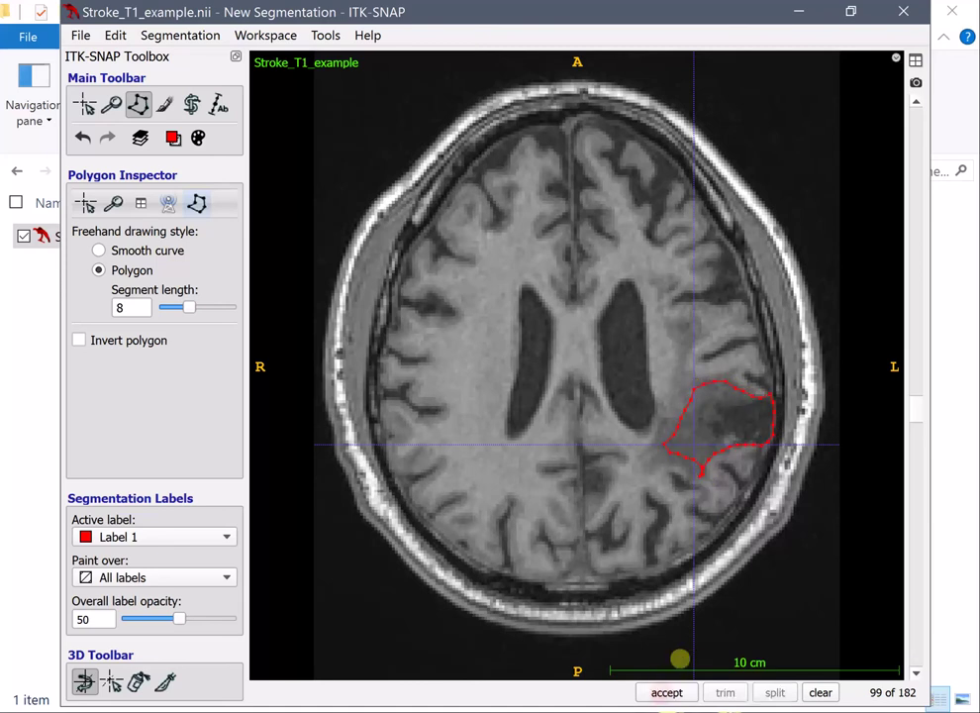
left_click(672, 692)
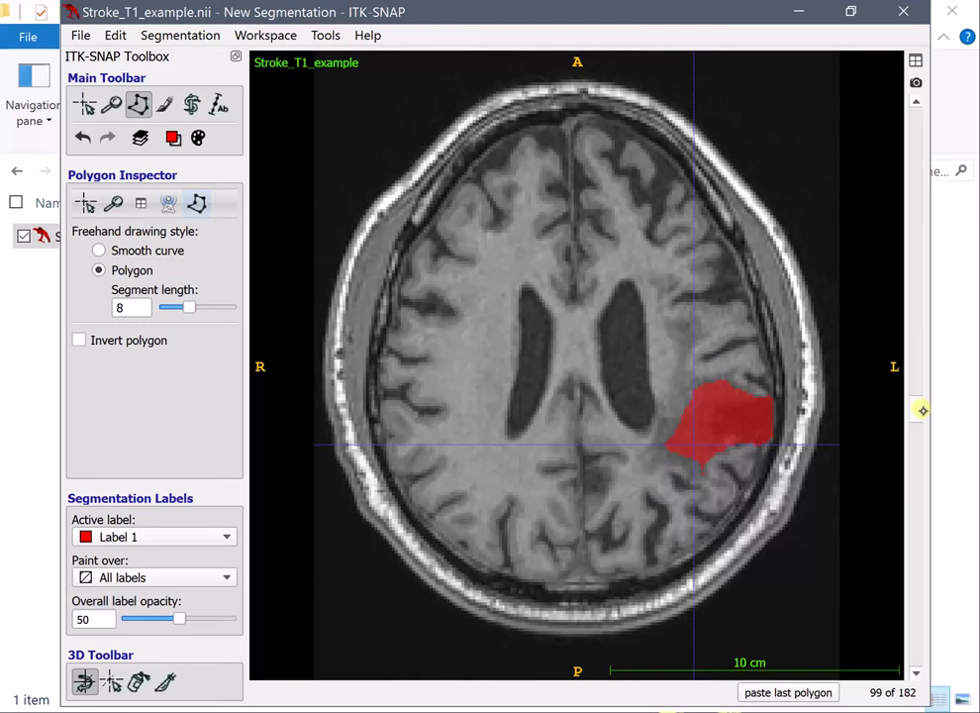
Outline the lesion on axial slice 105 with a polygon and fill it with Label 1
scroll(924, 406, "up", 3)
scroll(923, 402, "down", 9)
mouse_move(710, 464)
left_mouse_down()
mouse_move(763, 444)
mouse_move(764, 416)
mouse_move(686, 409)
mouse_move(658, 435)
mouse_move(661, 456)
mouse_move(701, 446)
mouse_move(713, 466)
left_mouse_up()
left_click(665, 692)
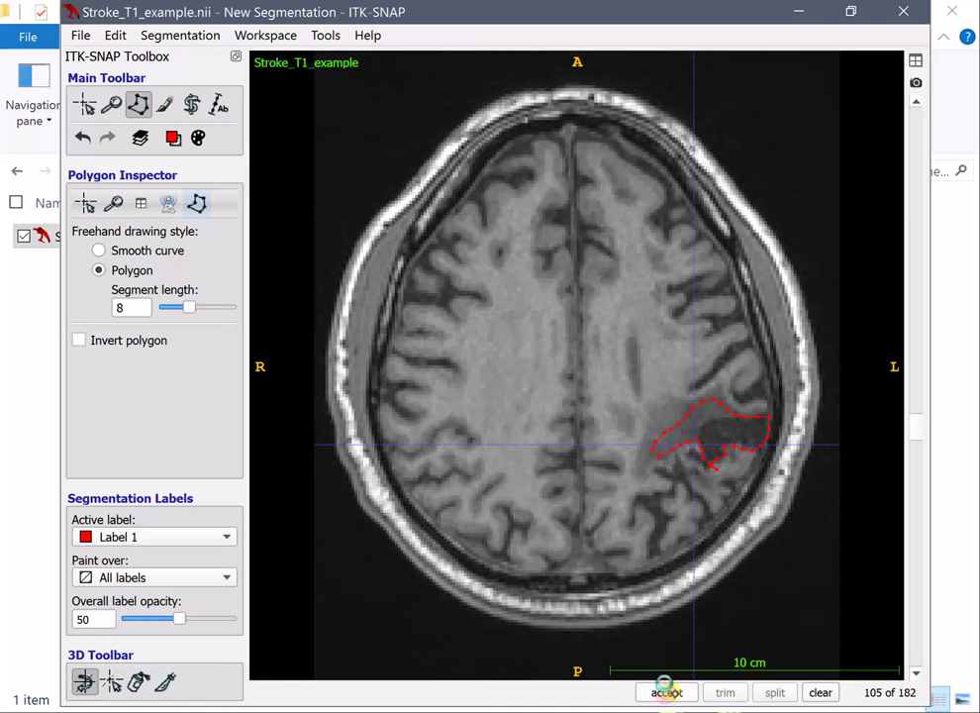
left_click(669, 692)
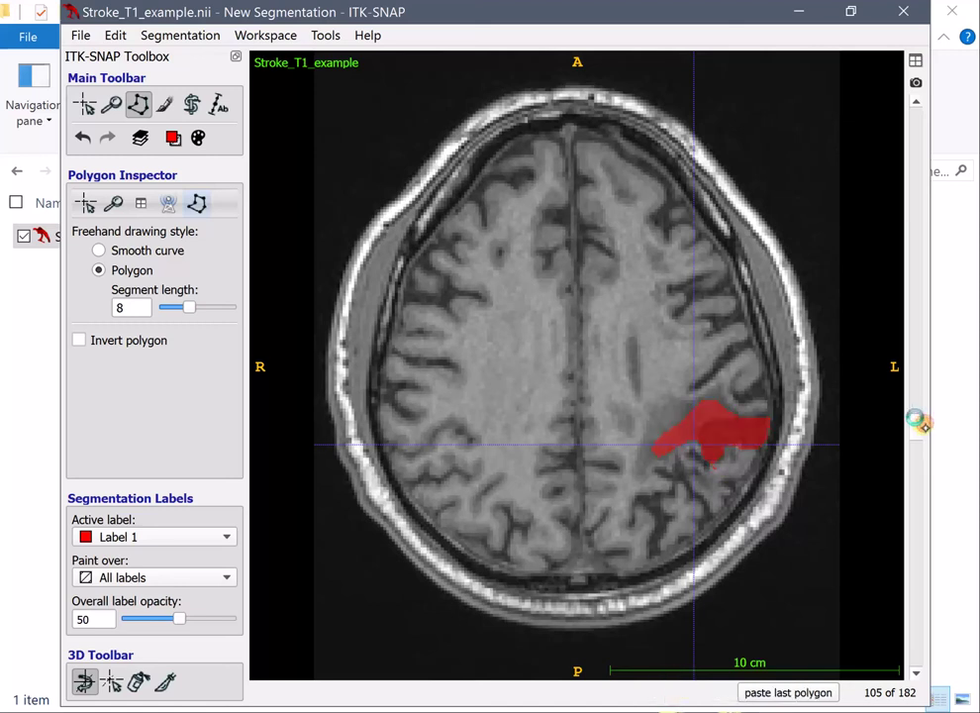
Draw a polygon around the lesion on axial slice 110 and fill it with Label 1
scroll(912, 418, "down", 4)
scroll(912, 417, "up", 9)
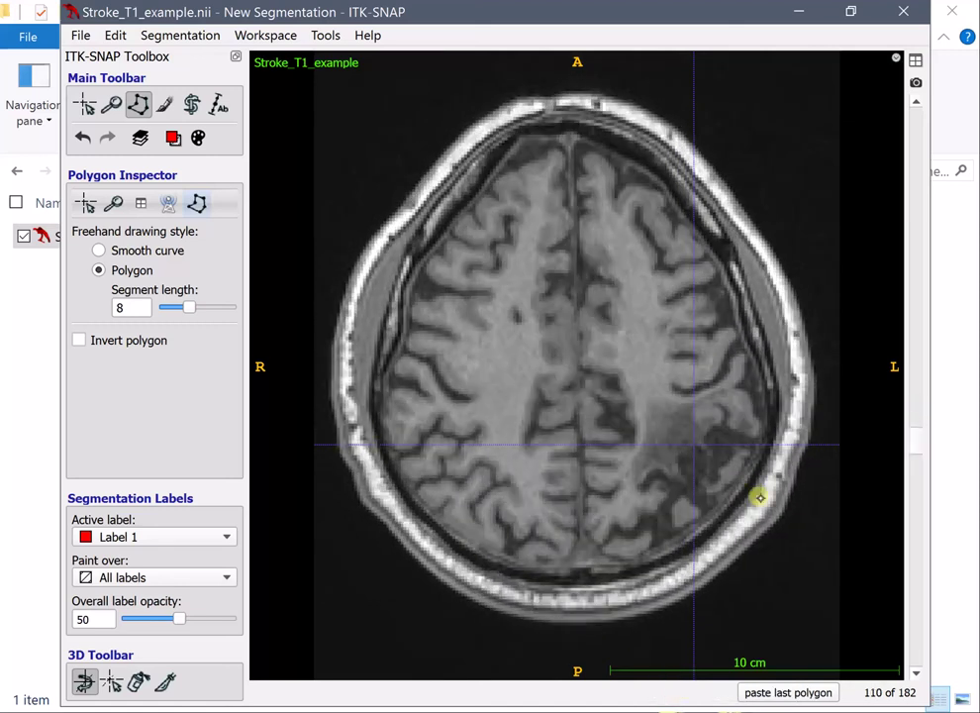
mouse_move(712, 501)
left_mouse_down()
mouse_move(727, 463)
mouse_move(752, 447)
mouse_move(728, 427)
mouse_move(678, 418)
mouse_move(641, 459)
mouse_move(643, 479)
mouse_move(674, 502)
mouse_move(716, 504)
left_mouse_up()
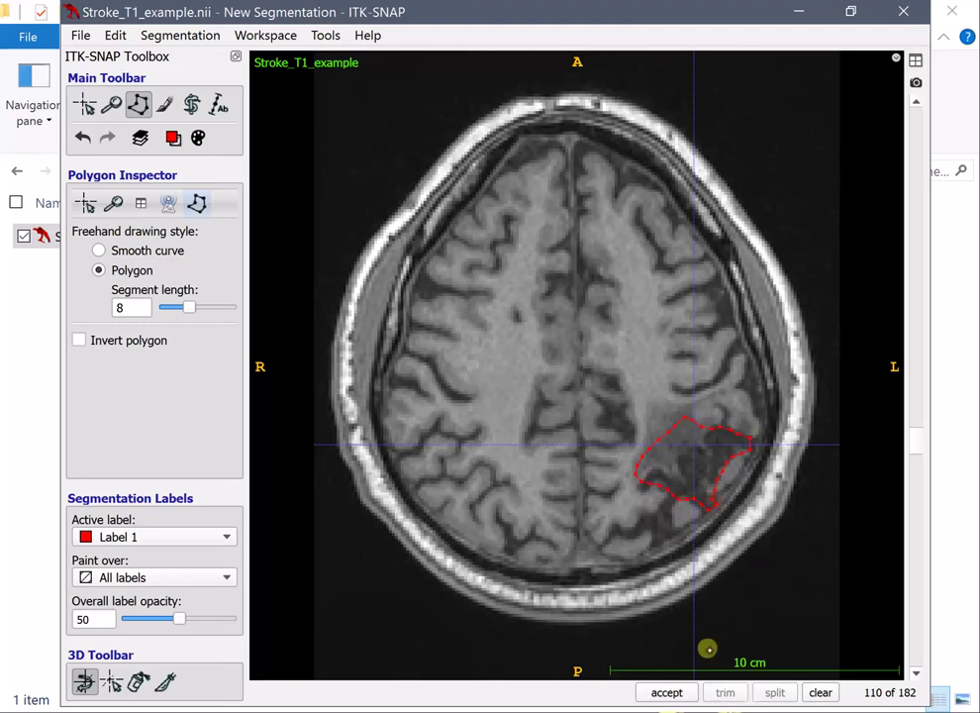
left_click(667, 692)
Outline the lesion on axial slice 116 and fill it with Label 1, including the small missed area at its posterior medial edge
scroll(920, 443, "down", 1)
scroll(921, 441, "up", 2)
scroll(920, 443, "down", 3)
scroll(920, 442, "up", 1)
scroll(920, 441, "down", 1)
scroll(921, 442, "up", 3)
scroll(920, 443, "down", 5)
scroll(921, 448, "up", 2)
scroll(920, 449, "down", 4)
mouse_move(679, 513)
left_mouse_down()
mouse_move(739, 457)
mouse_move(732, 429)
mouse_move(696, 454)
mouse_move(656, 451)
mouse_move(649, 472)
mouse_move(661, 514)
mouse_move(678, 511)
left_mouse_up()
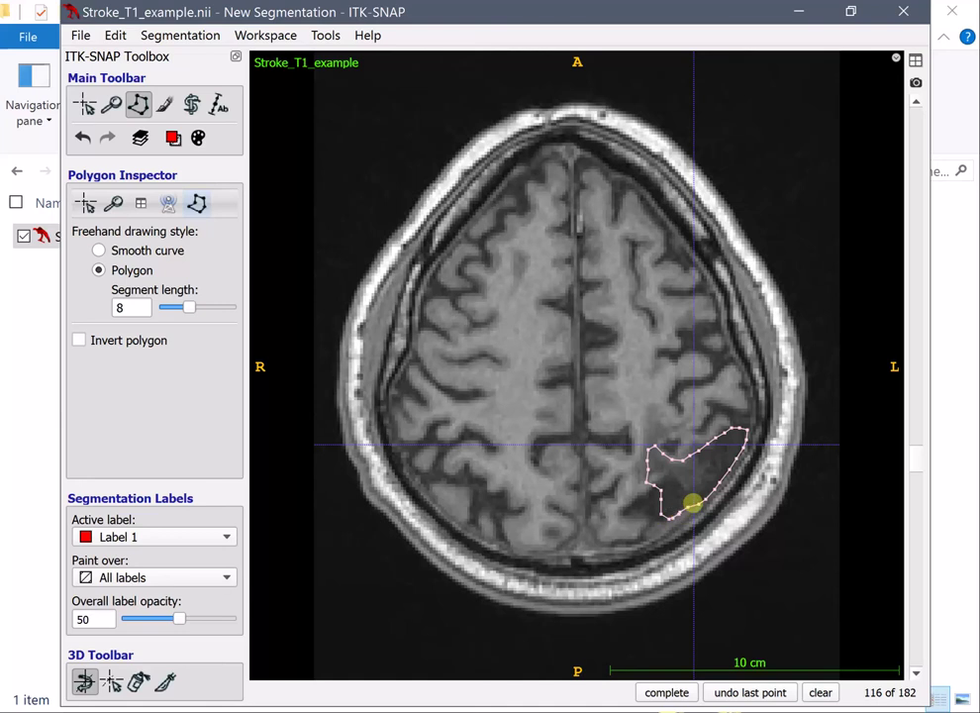
left_click(666, 692)
left_click(666, 691)
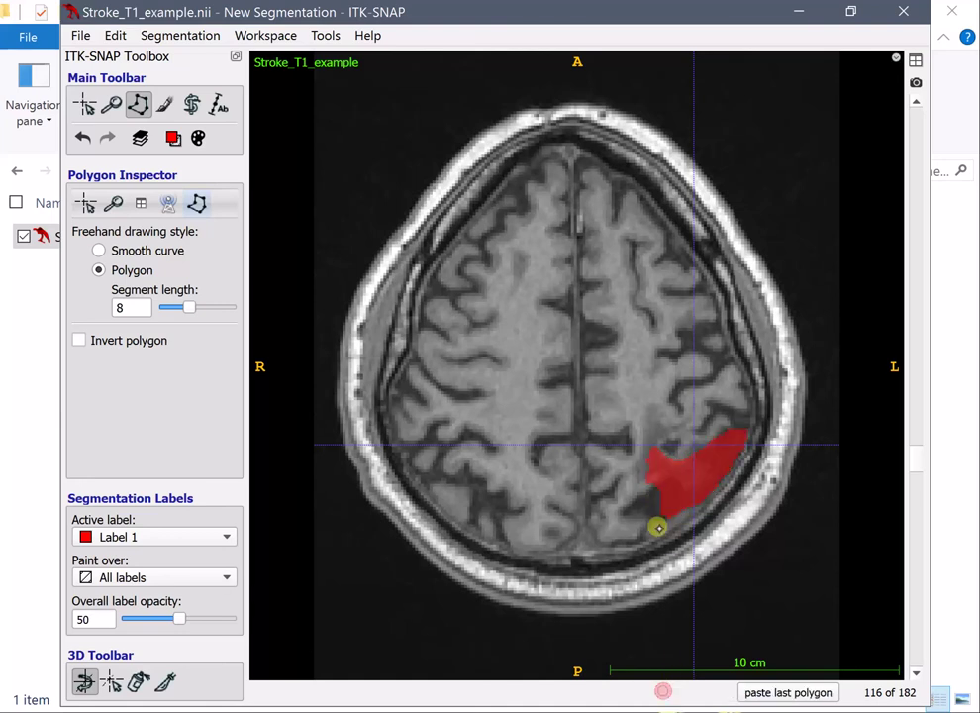
left_click_drag(658, 489, 671, 510)
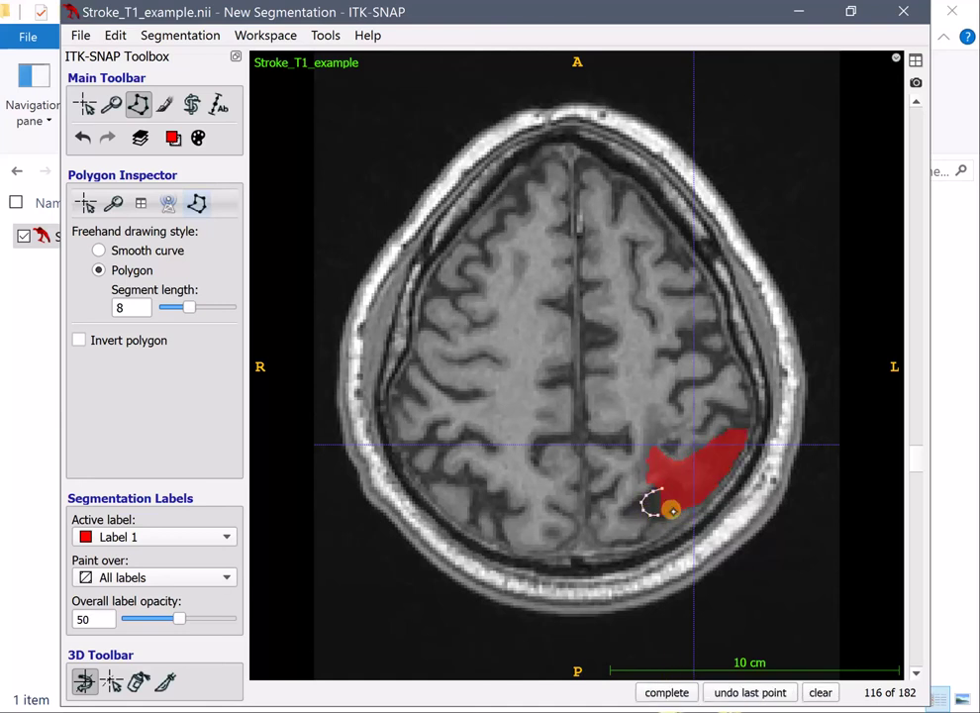
left_click(664, 692)
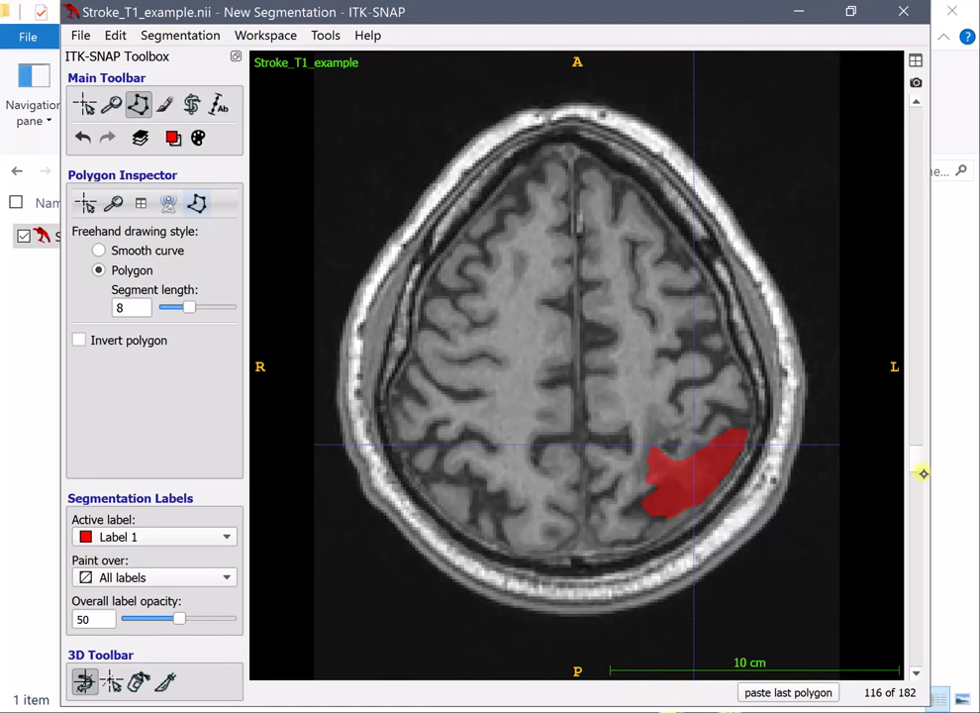
Outline the thin curved lesion area on axial slice 121 and fill it with Label 1
left_click_drag(922, 465, 922, 479)
mouse_move(664, 477)
left_mouse_down()
mouse_move(649, 461)
mouse_move(673, 492)
mouse_move(699, 477)
mouse_move(723, 436)
mouse_move(674, 484)
left_mouse_up()
left_click(667, 691)
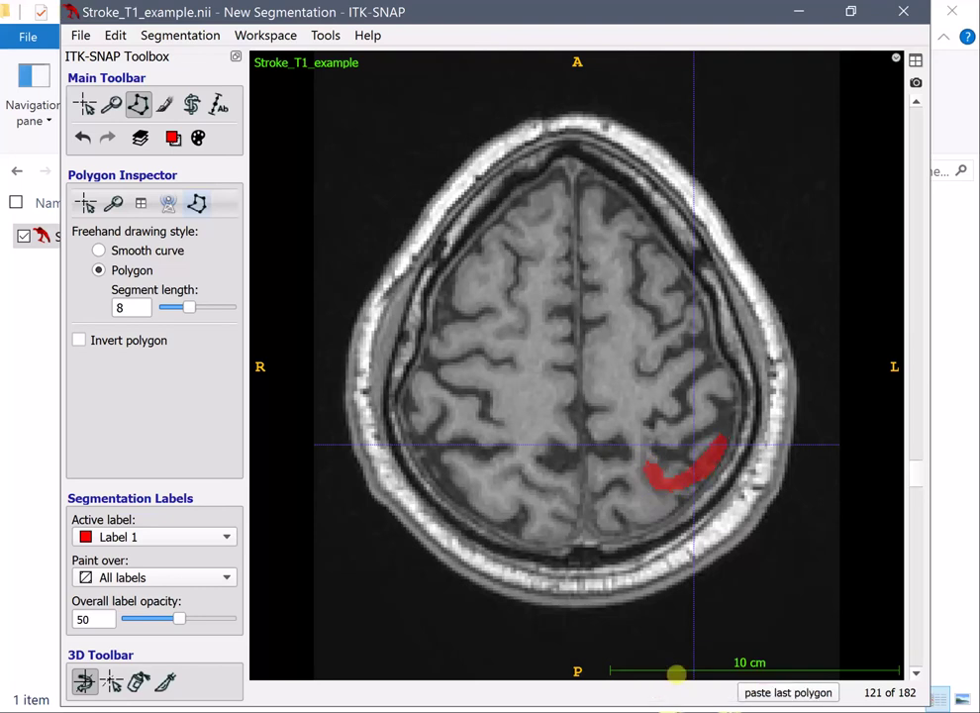
Outline the full lesion on axial slice 117 around the stray labelled spot and fill it with Label 1
left_click_drag(918, 474, 916, 465)
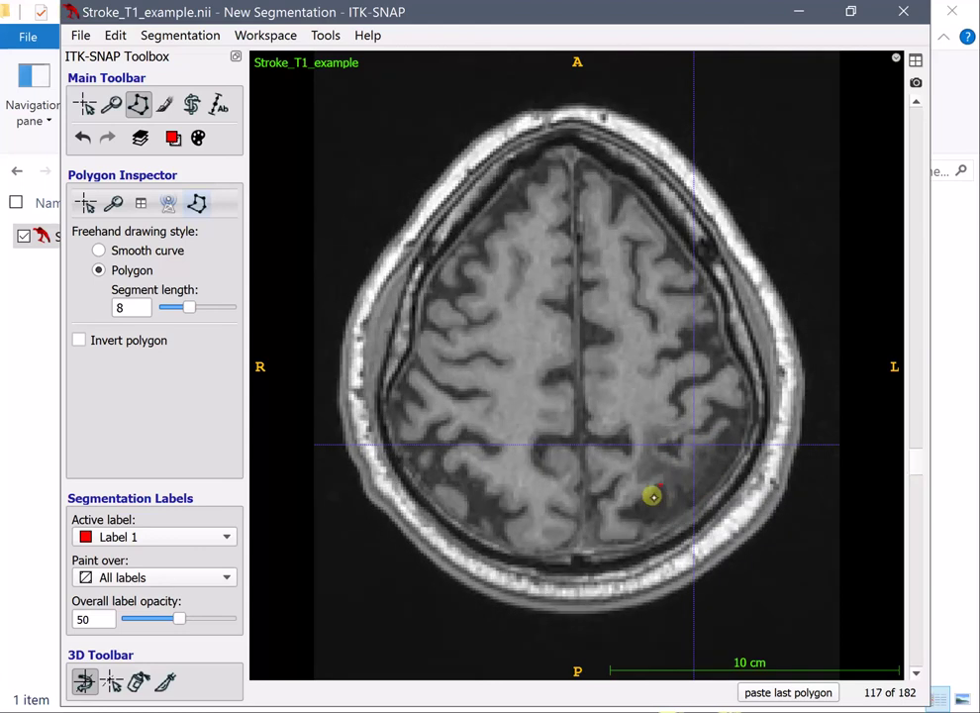
left_click(659, 487)
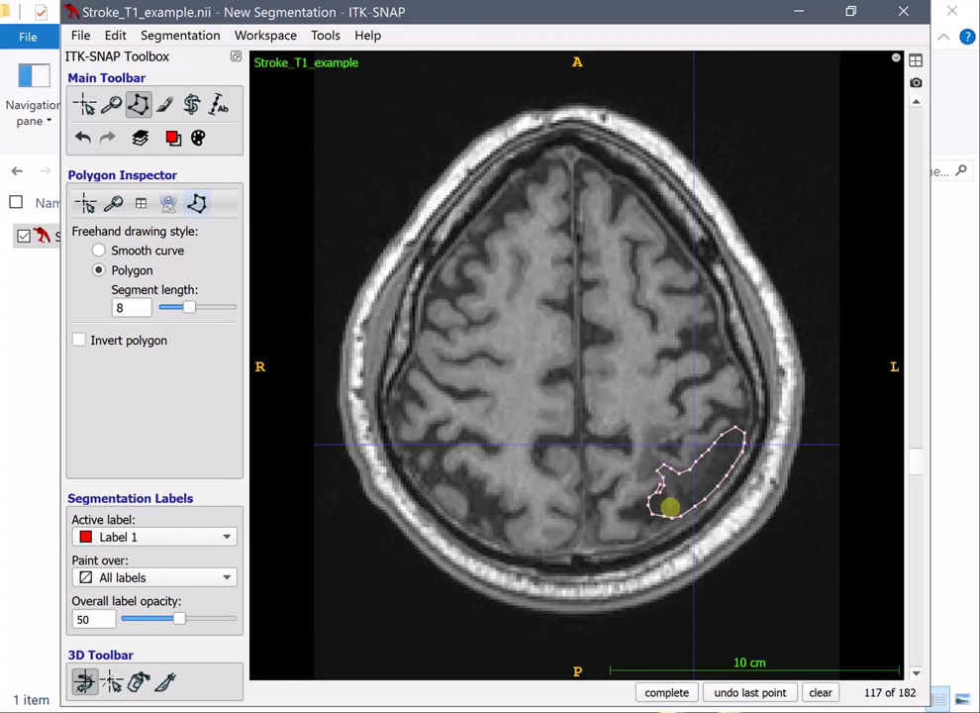
left_click(666, 692)
left_click(666, 692)
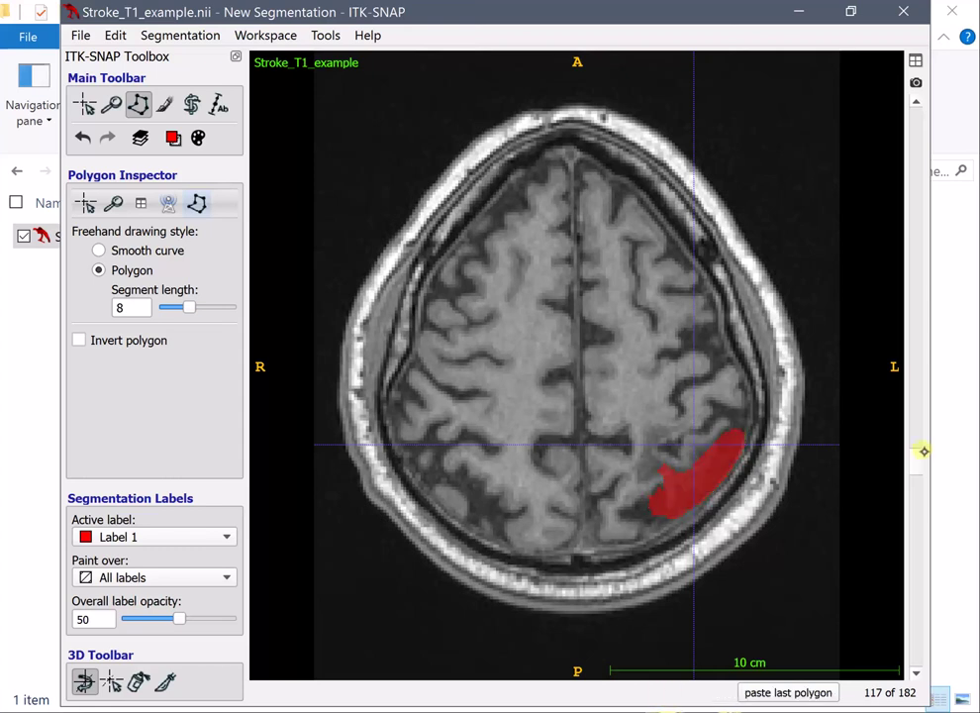
Check the spacing and coverage of the labelled lesion outlines on the axial slices from 117 down to 56
left_click_drag(923, 460, 926, 401)
left_click(916, 102)
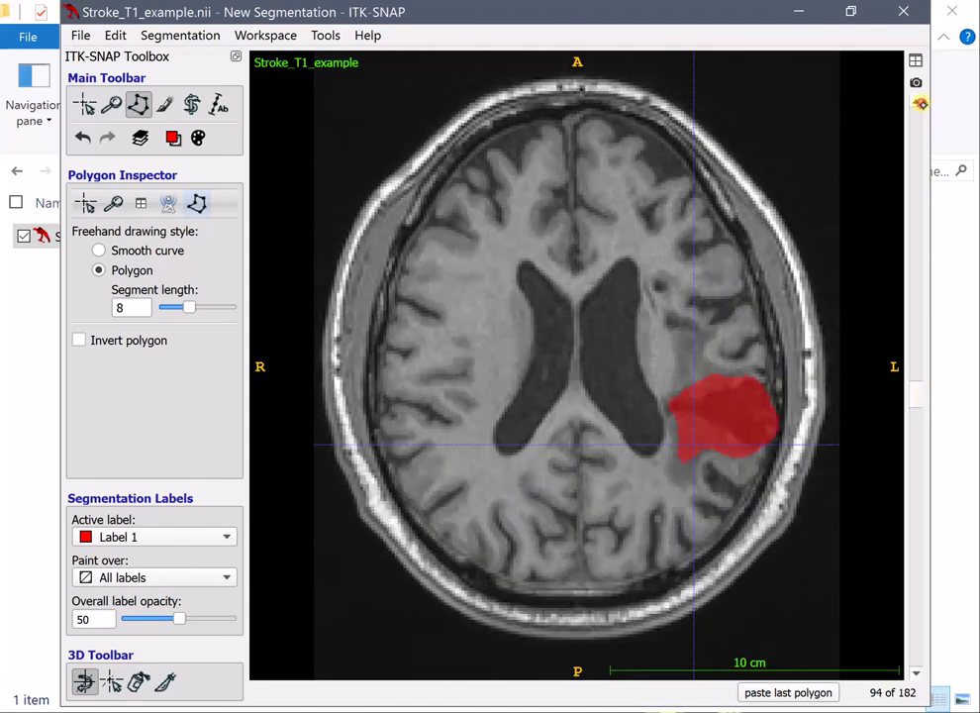
left_click(915, 102)
left_click(916, 673)
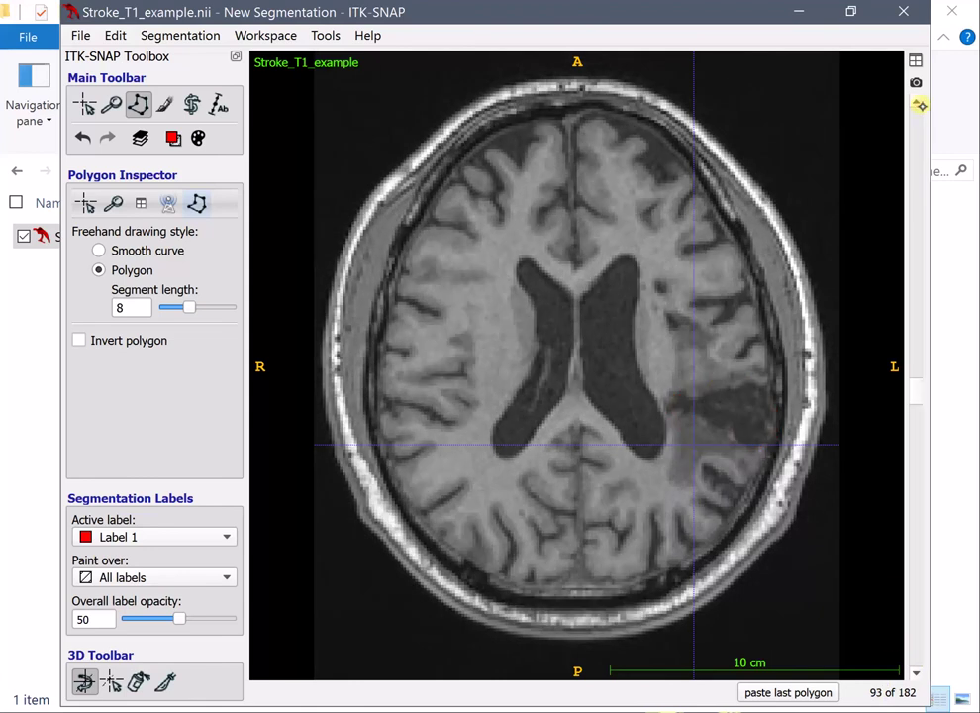
left_click(918, 102)
left_click(918, 103)
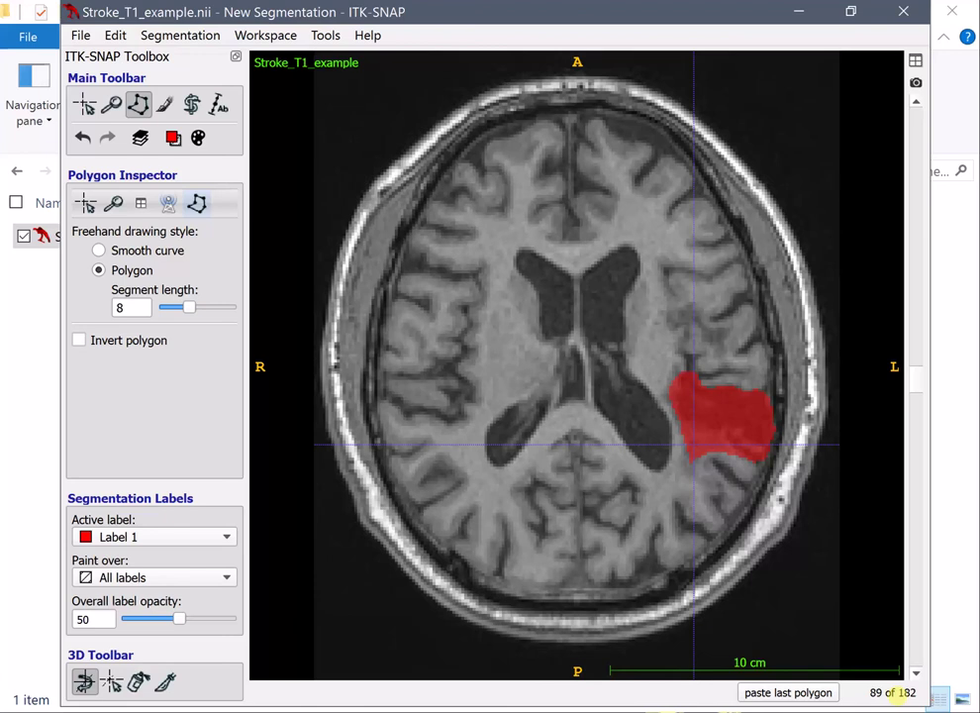
left_click_drag(922, 376, 919, 285)
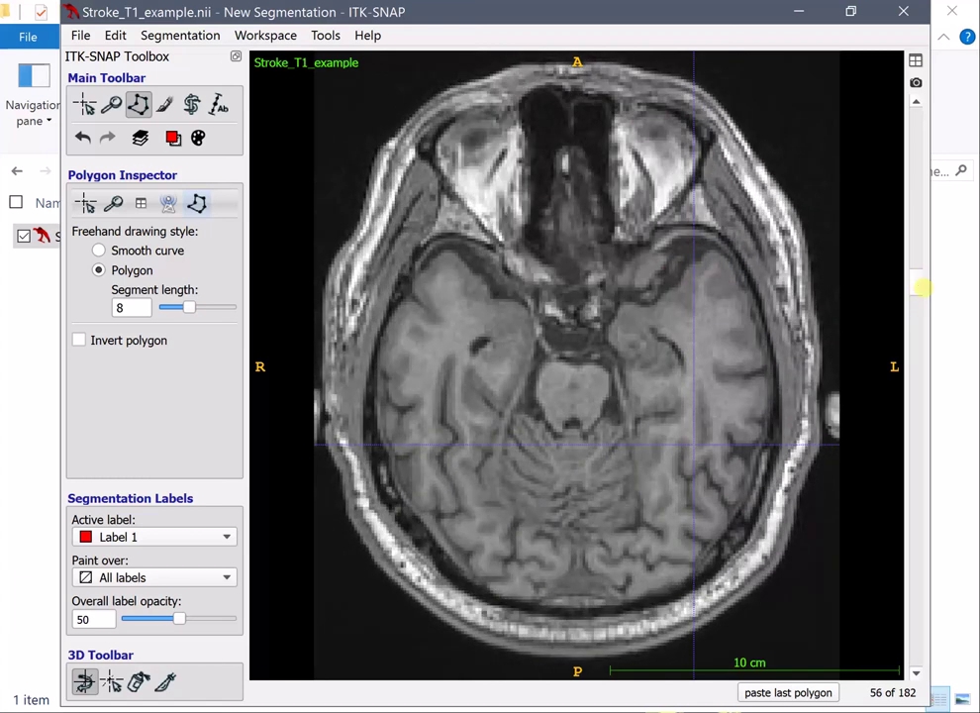
Set label interpolation to run along the single Axial axis for Label 1, then close the settings without interpolating
left_click(326, 33)
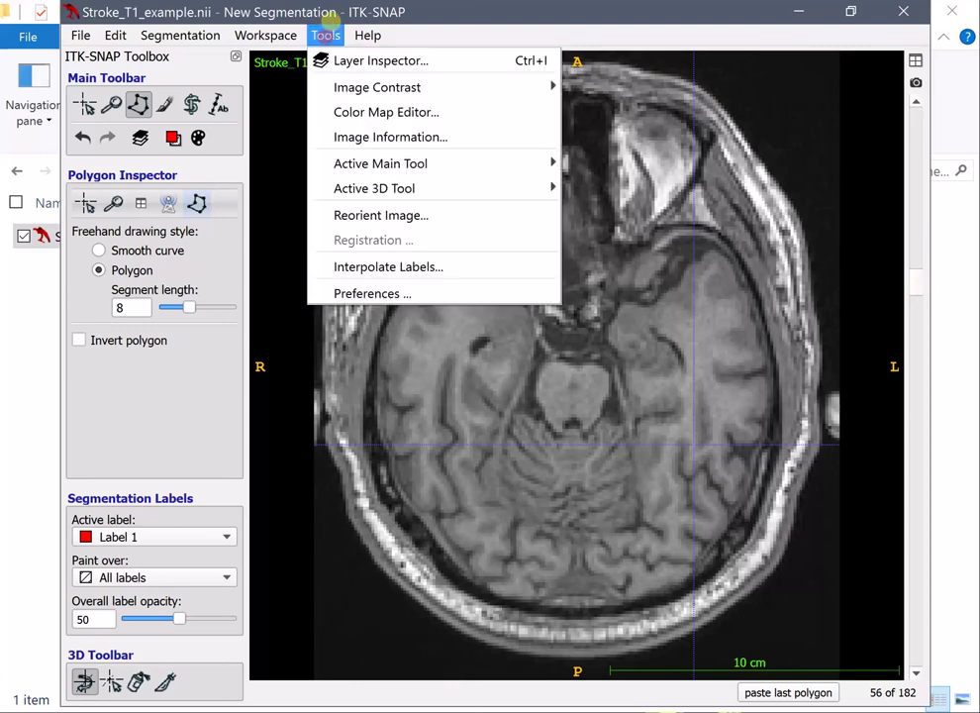
left_click(450, 266)
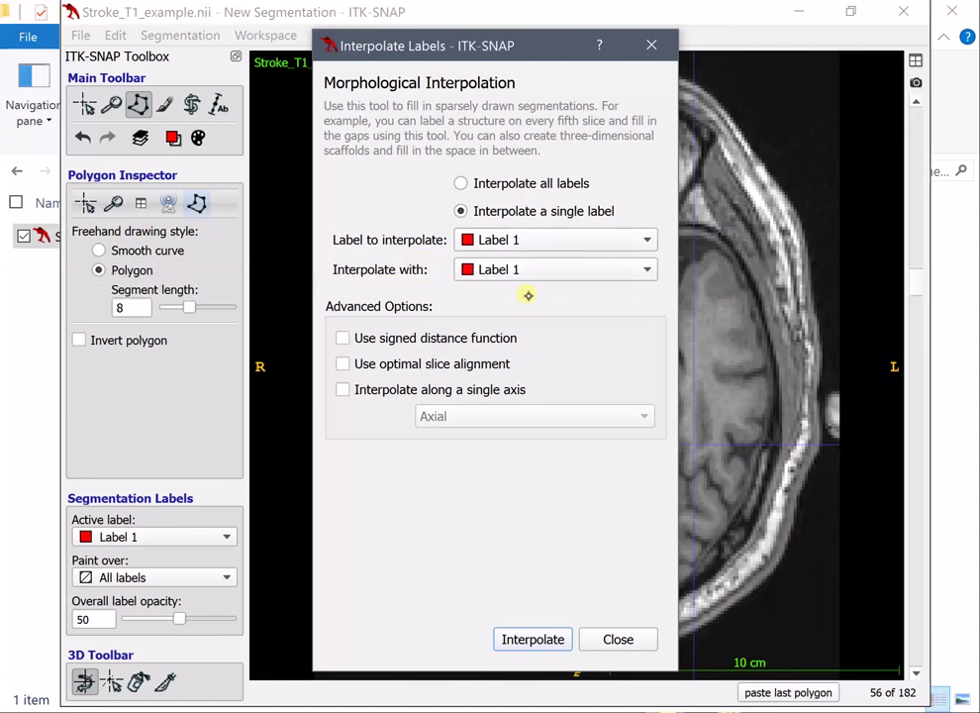
left_click(391, 390)
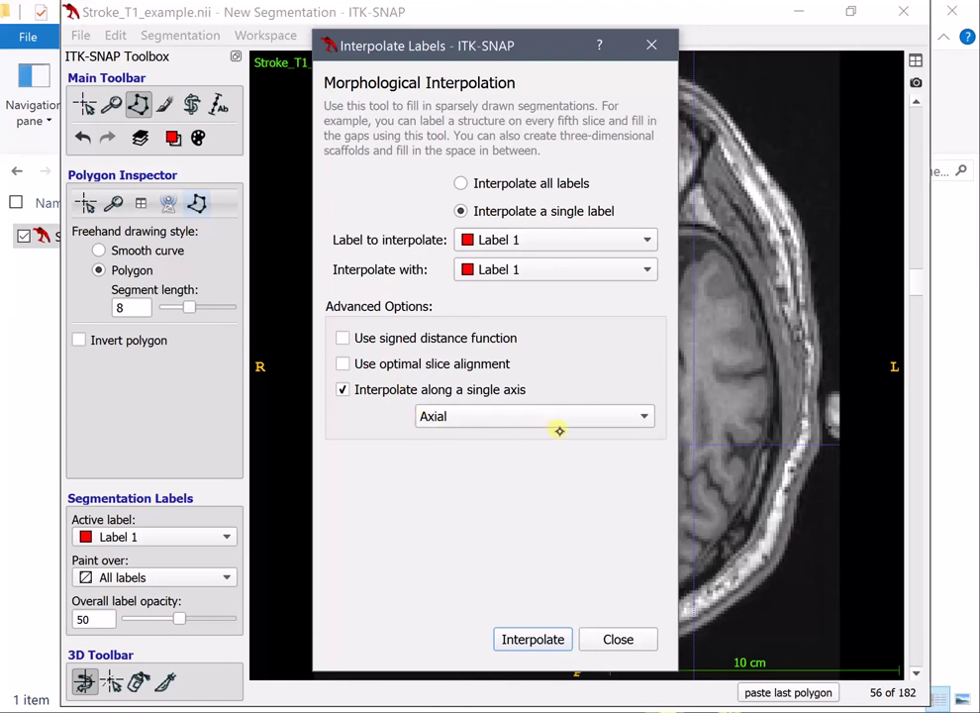
left_click(613, 639)
Show the axial, sagittal and coronal views together and zoom them out to 1.54 px/mm so the whole lesion is in view
left_click(915, 61)
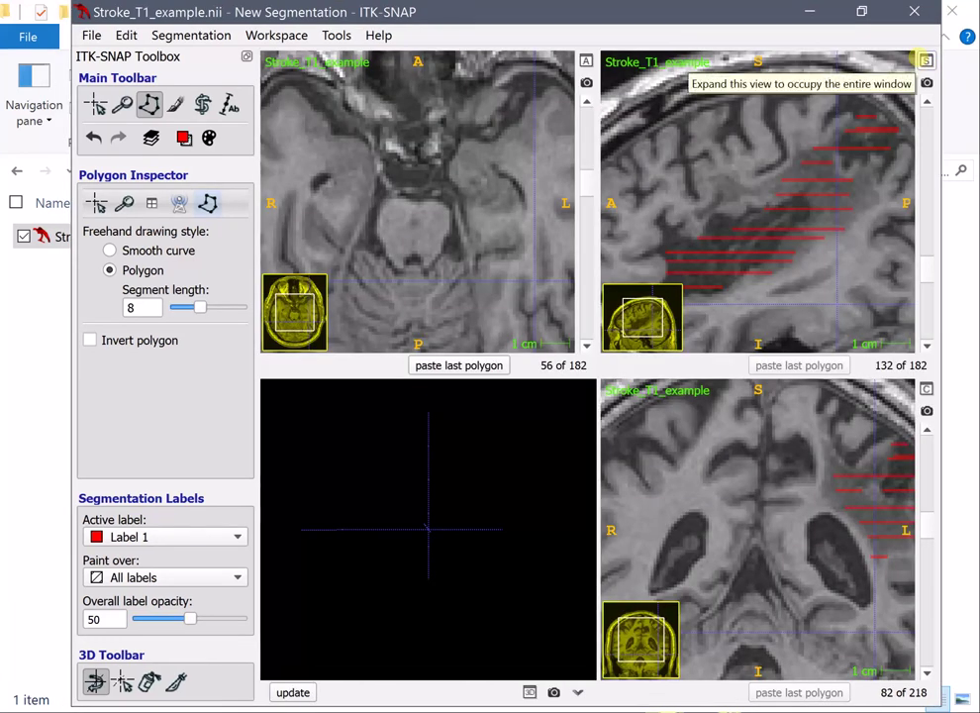
left_click(95, 104)
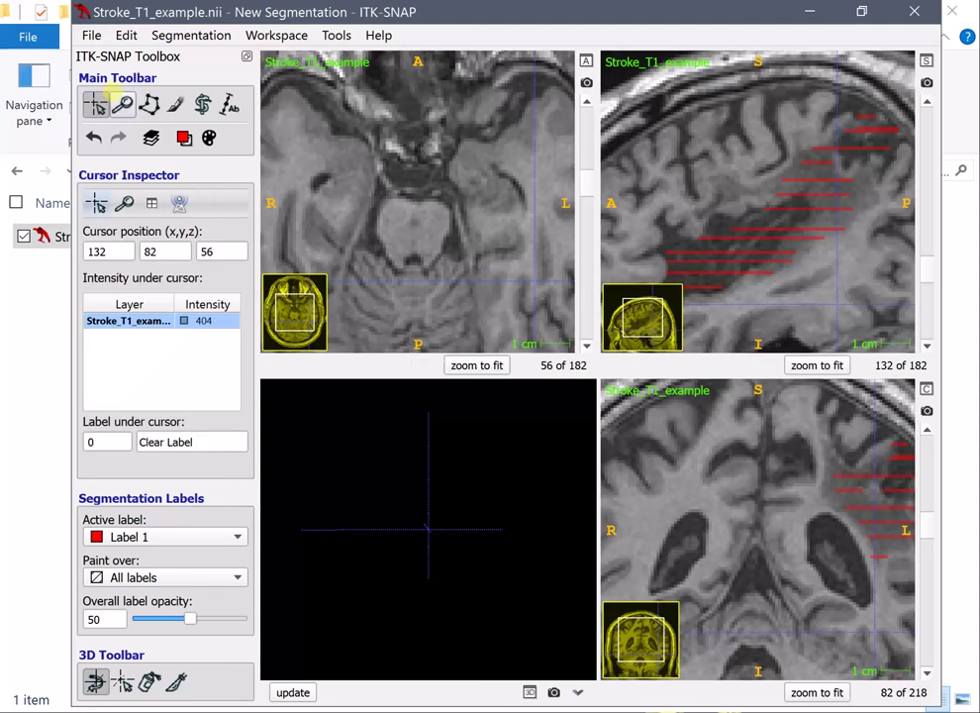
left_click(122, 104)
right_click_drag(783, 186, 793, 188)
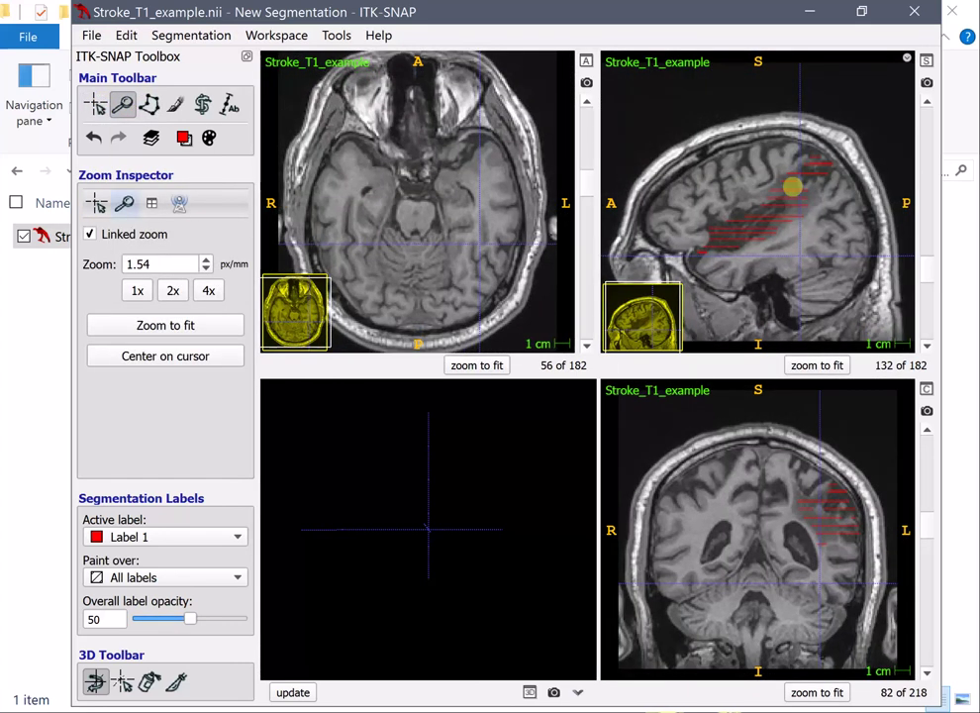
Interpolate Label 1 along the Axial axis to fill the gaps between the drawn slices, keeping the orthogonal views in sight
left_click(336, 35)
left_click(465, 265)
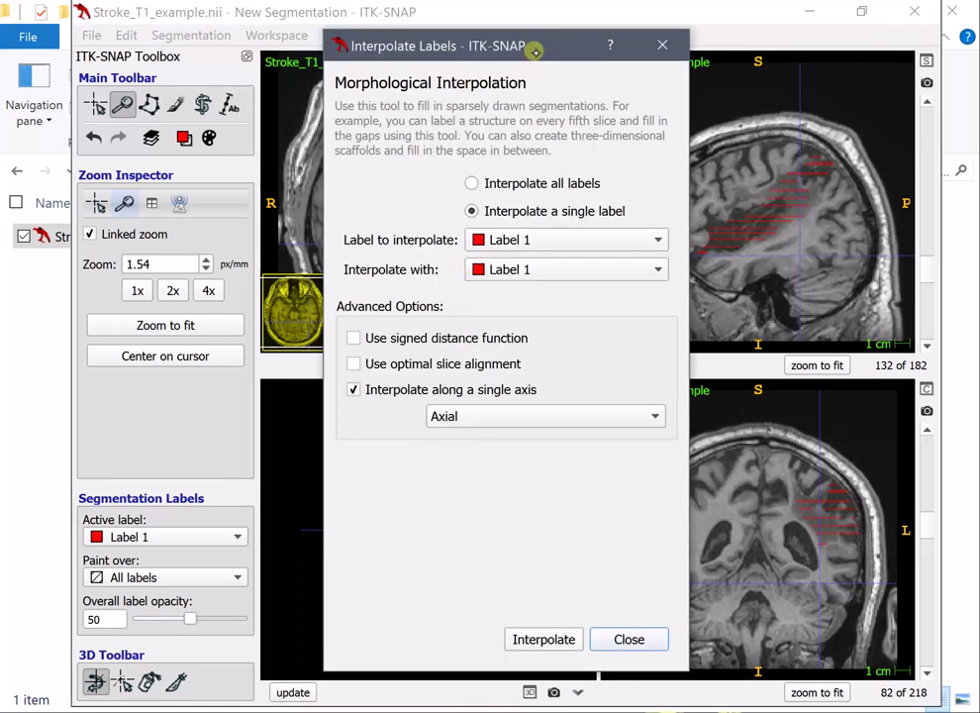
left_click_drag(534, 49, 211, 54)
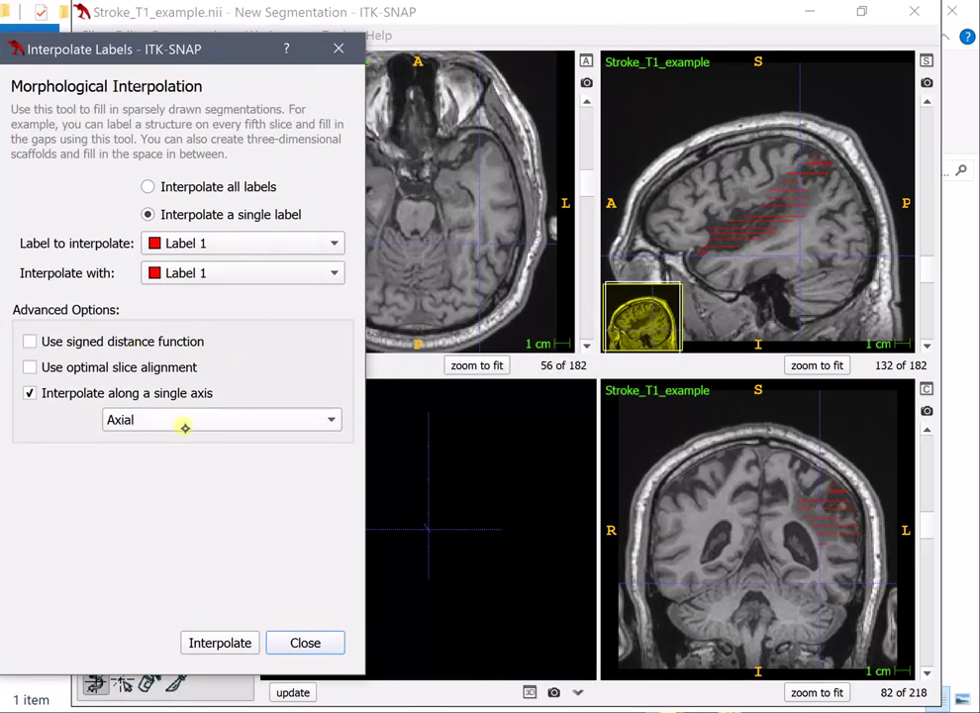
mouse_move(202, 41)
left_mouse_down()
mouse_move(210, 24)
mouse_move(208, 103)
mouse_move(201, 55)
left_mouse_up()
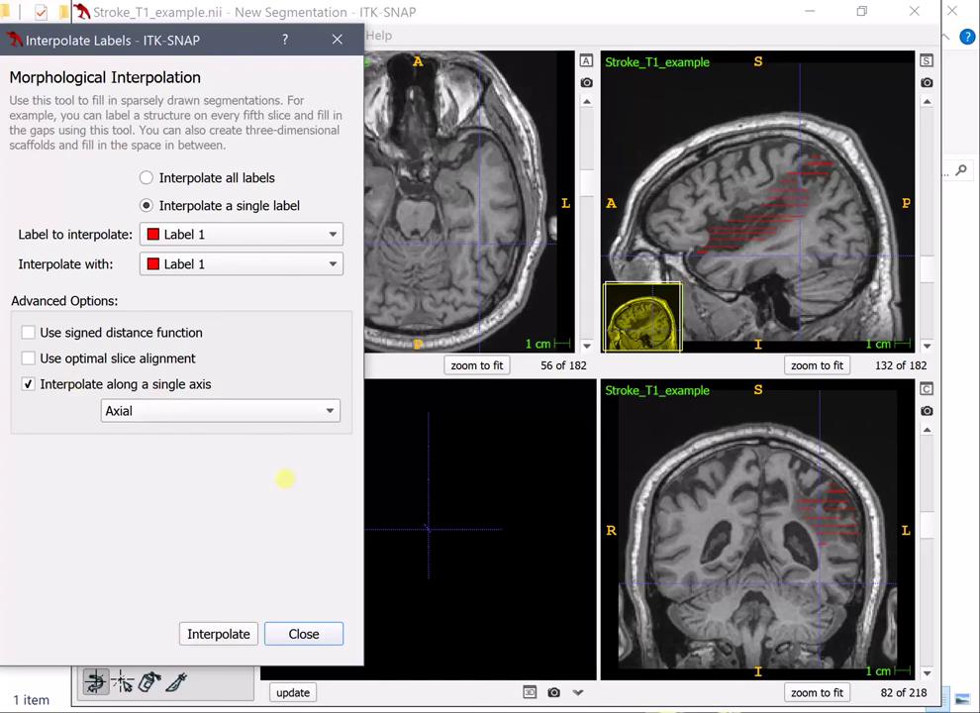
left_click(222, 634)
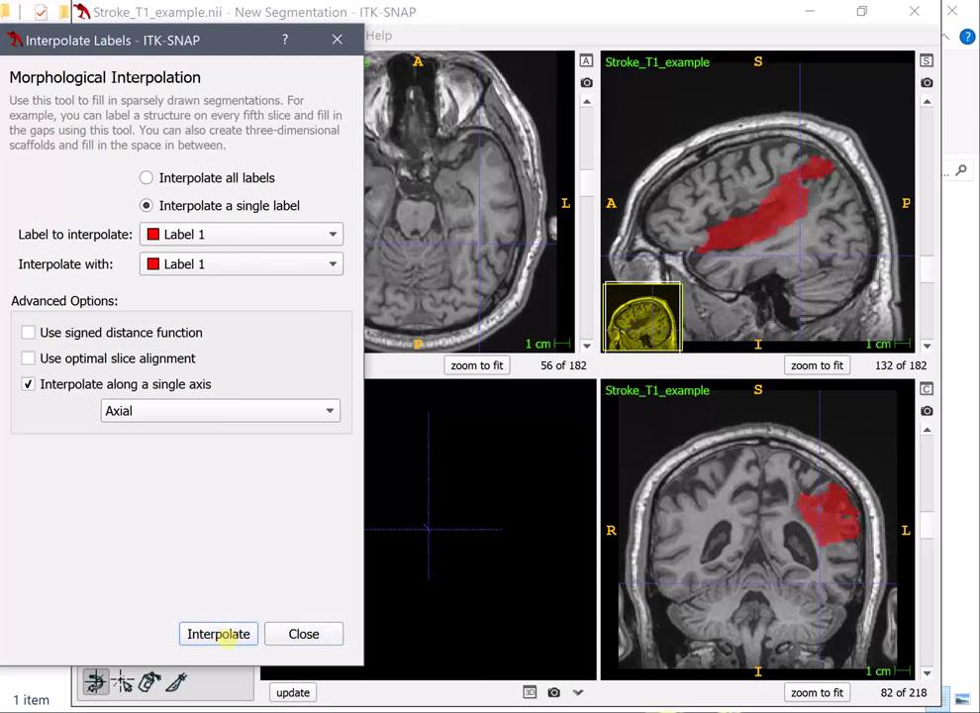
left_click(336, 40)
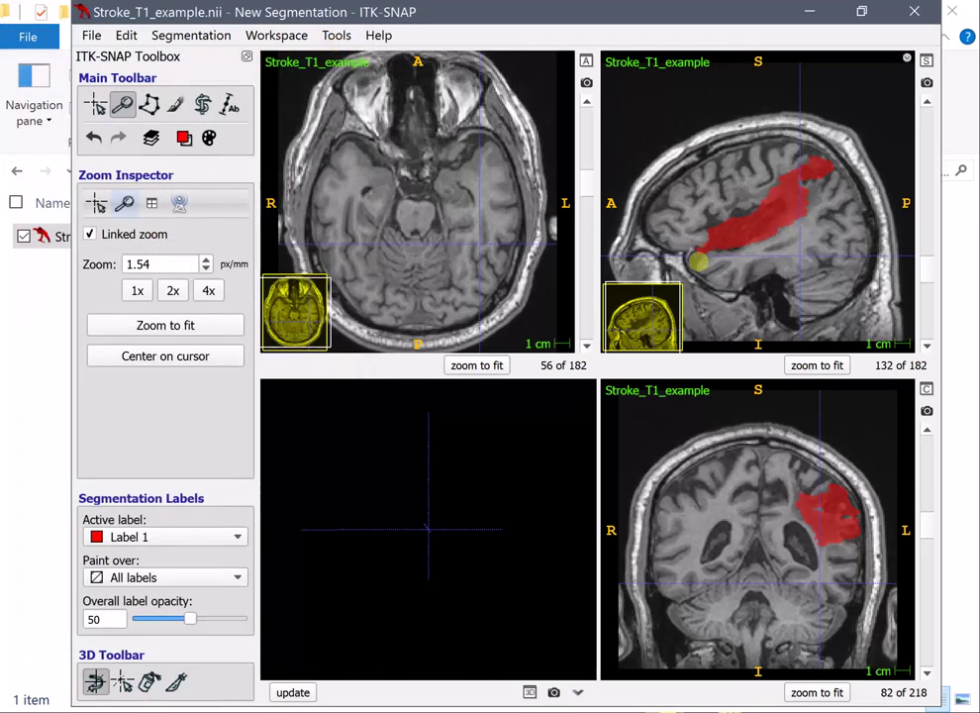
Inspect the interpolated lesion by moving the crosshair along it in the sagittal view and comparing the axial and coronal slices
left_click(95, 104)
left_click_drag(747, 226, 794, 184)
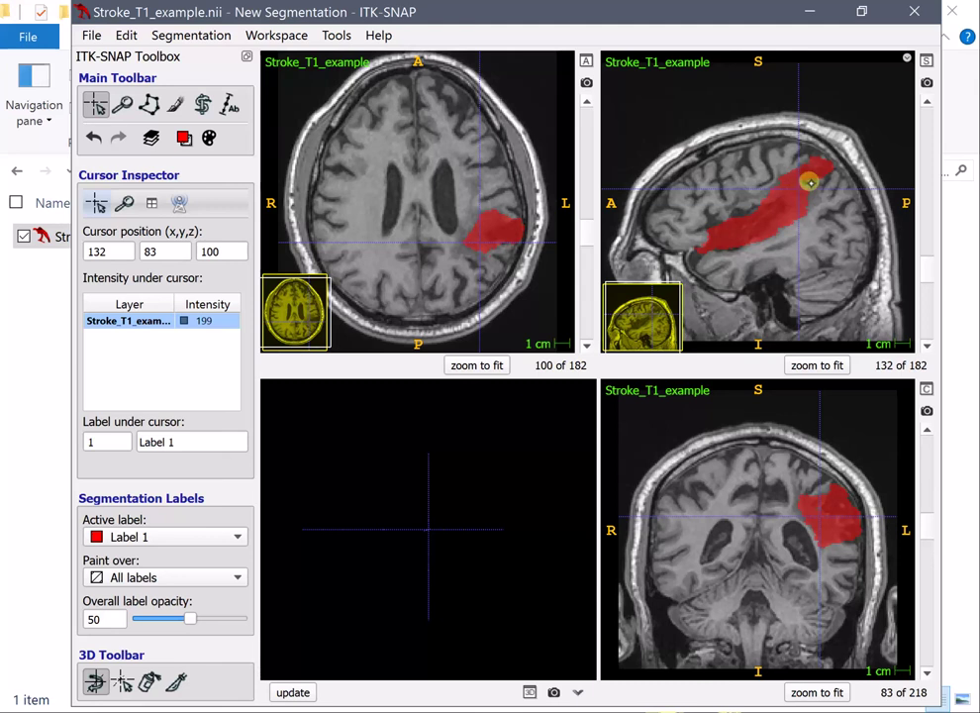
left_click_drag(822, 186, 794, 211)
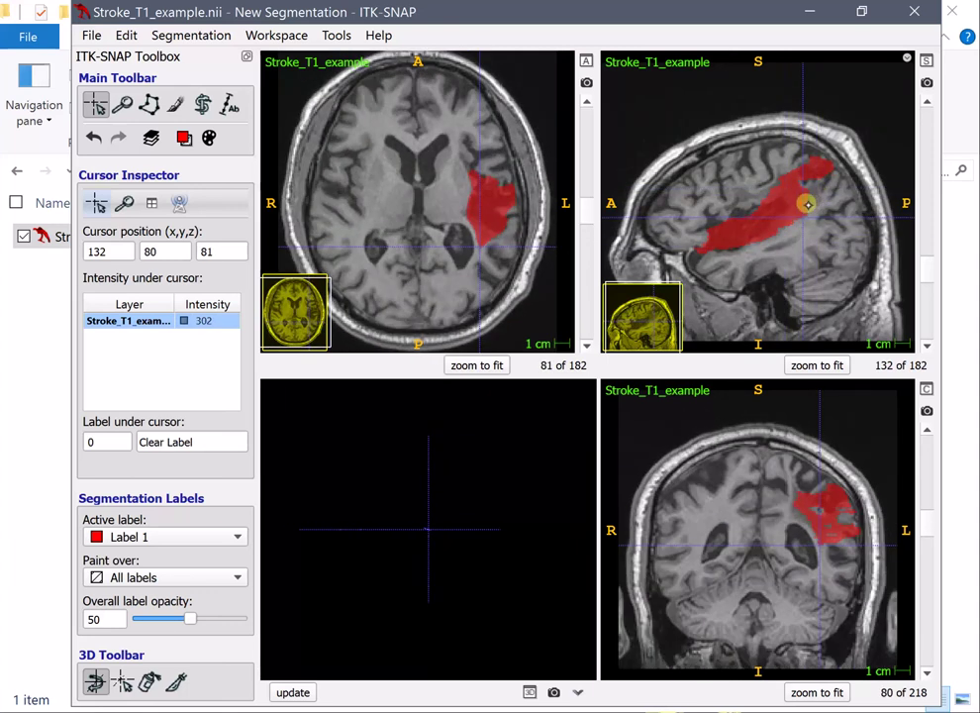
left_click(791, 205)
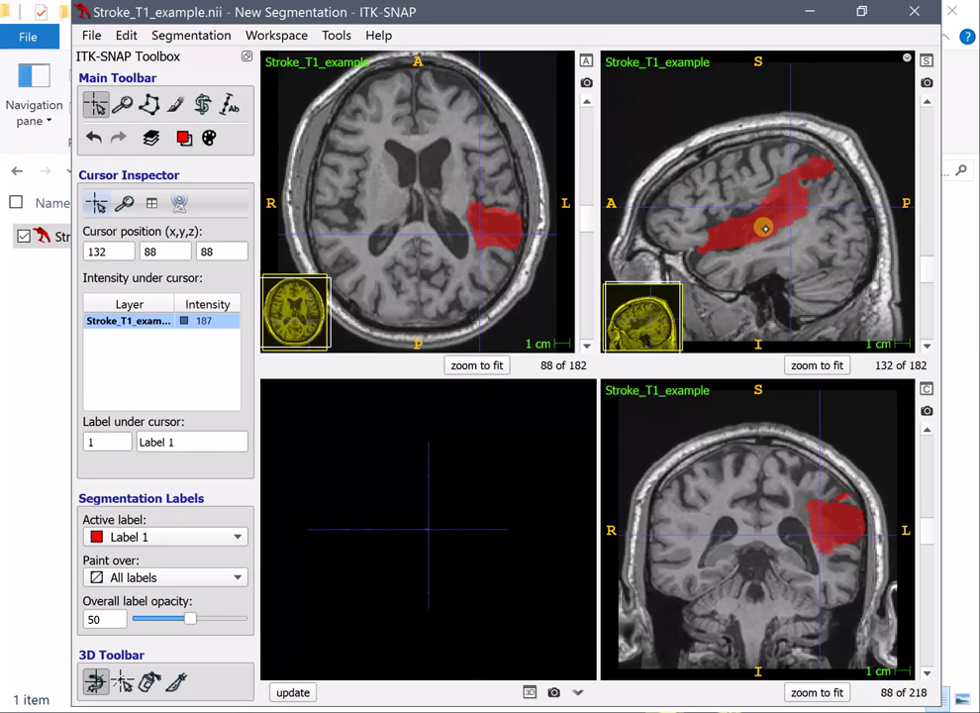
left_click(765, 226)
left_click(795, 204)
left_click(810, 194)
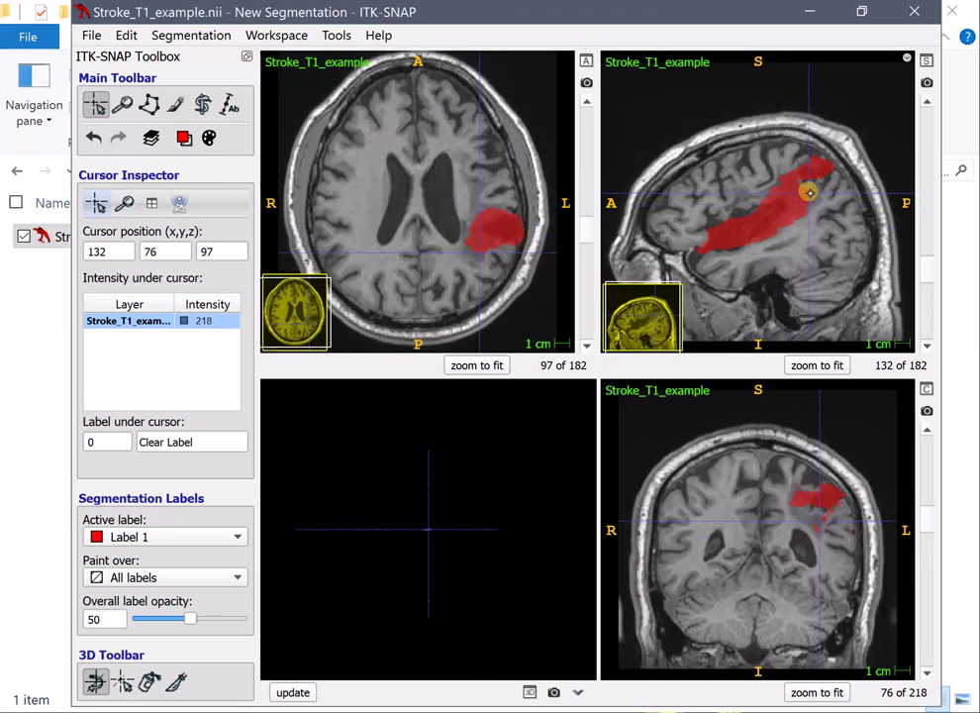
mouse_move(822, 187)
left_mouse_down()
mouse_move(797, 190)
mouse_move(823, 188)
mouse_move(805, 185)
left_mouse_up()
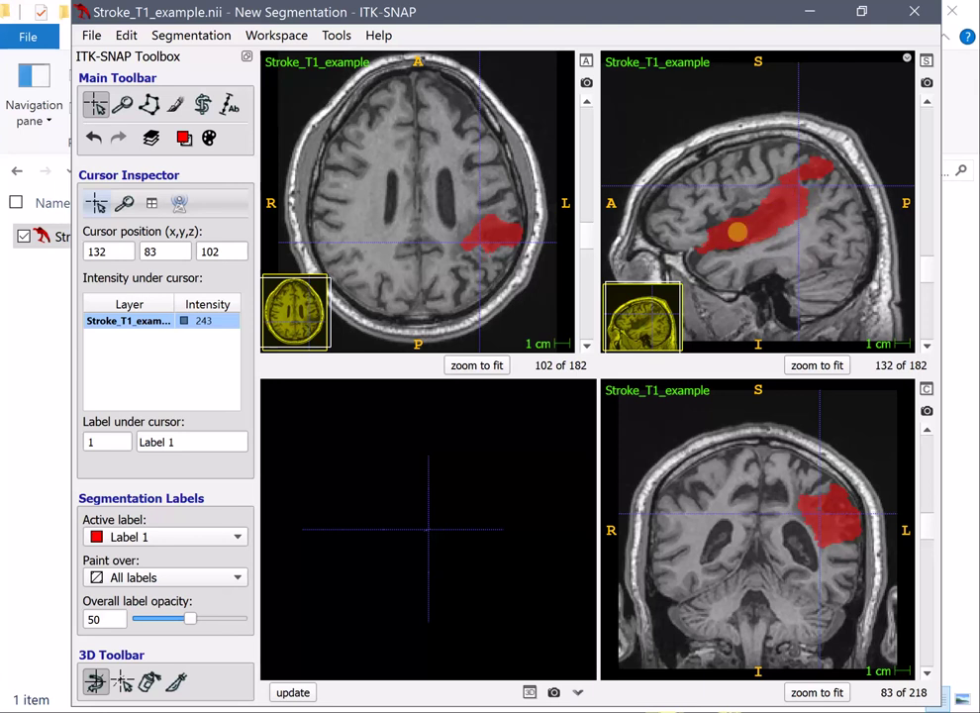
left_click_drag(814, 188, 811, 169)
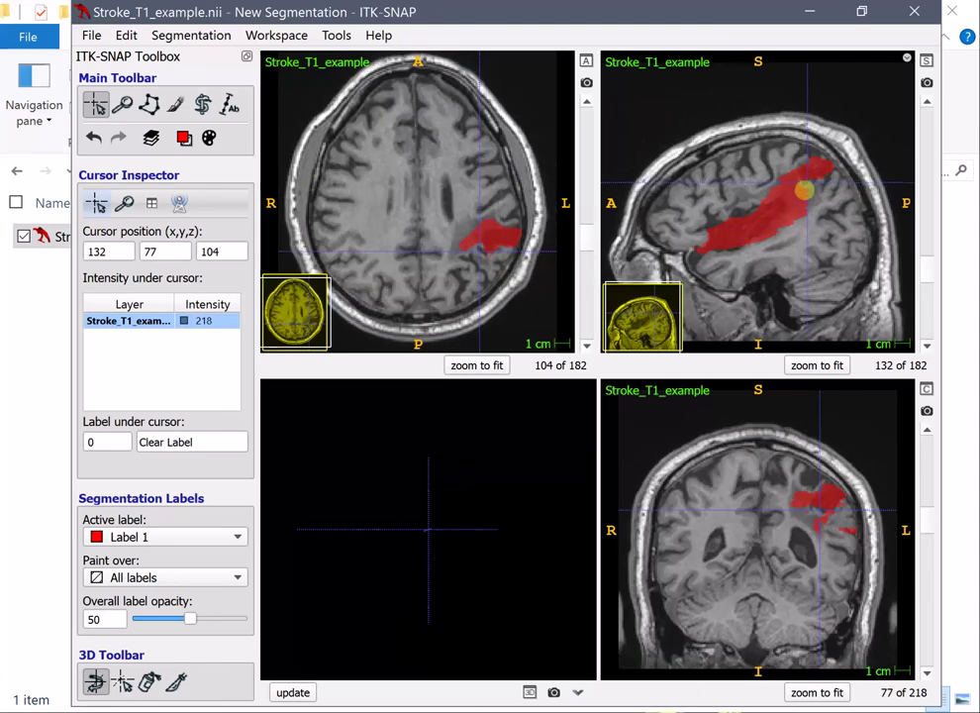